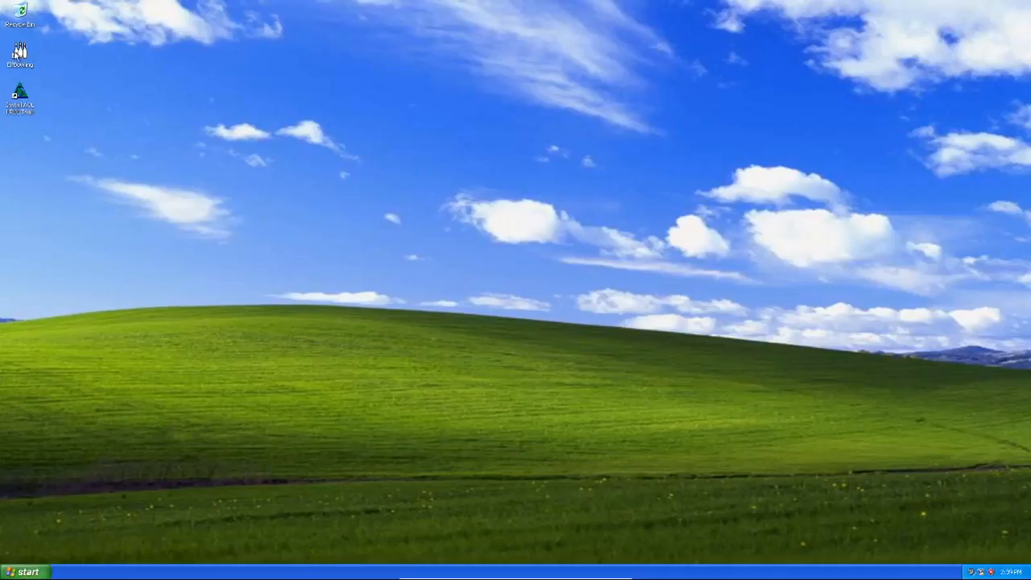
Select and deselect the Bowling shortcut, then open and close the XP Start menu without launching anything.
{"action": "left_click", "coordinate": [16, 53]}
{"action": "left_click", "coordinate": [173, 128]}
{"action": "left_click", "coordinate": [29, 573]}
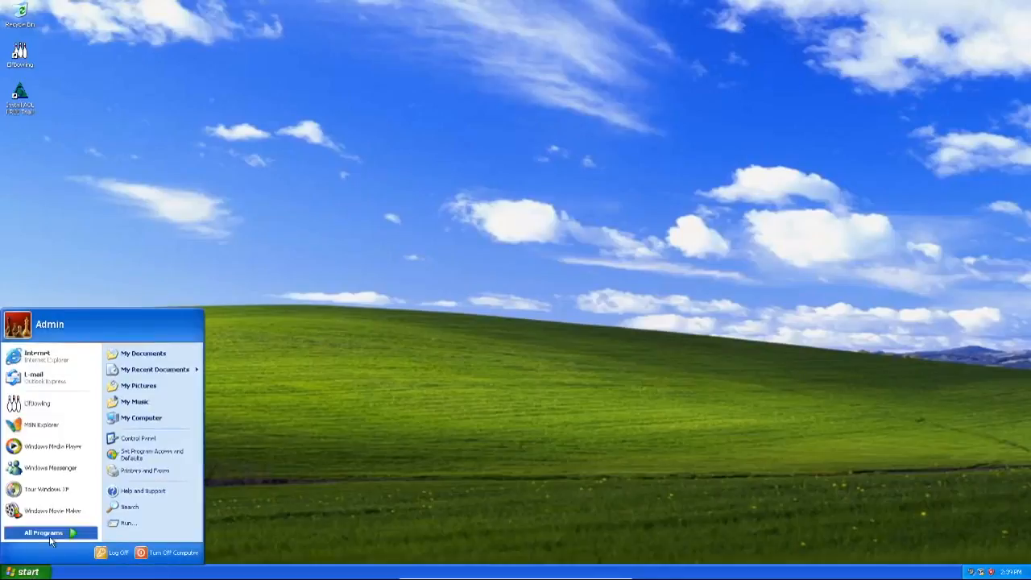
{"action": "mouse_move", "coordinate": [50, 536]}
{"action": "mouse_move", "coordinate": [186, 509]}
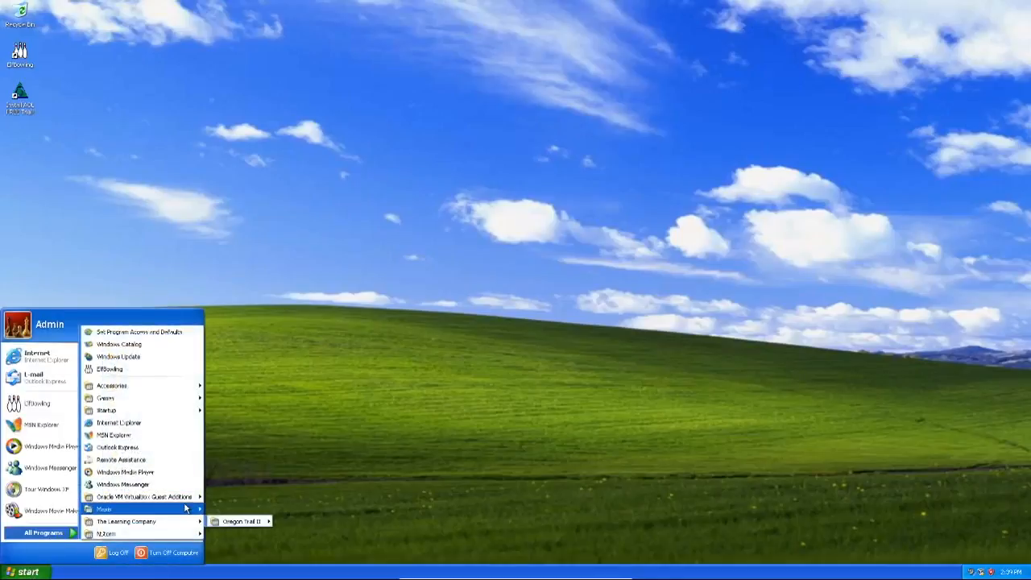
{"action": "left_click", "coordinate": [475, 376]}
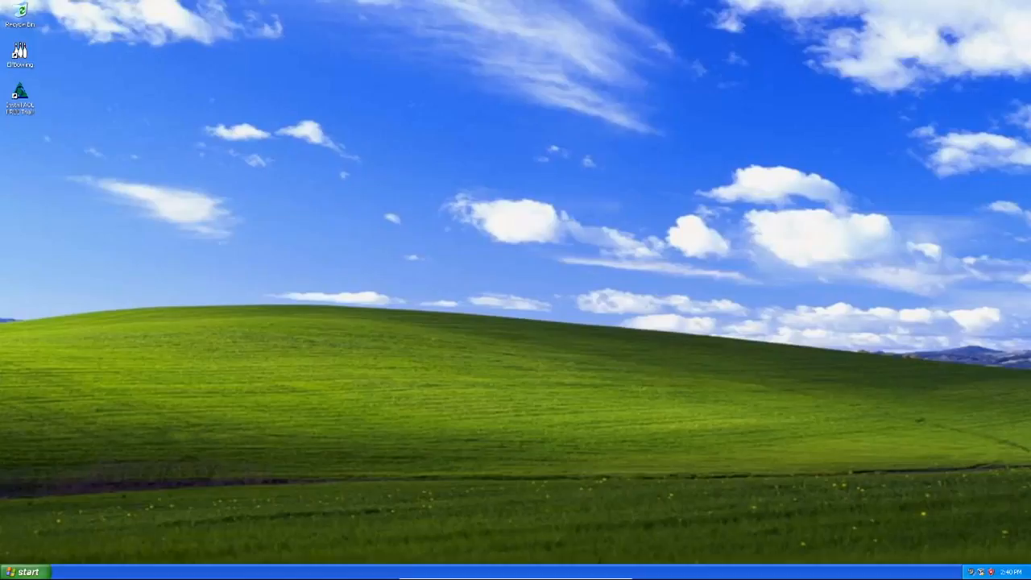
Leave full-screen mode via the mini toolbar's View menu so the XP guest runs windowed.
{"action": "mouse_move", "coordinate": [599, 574]}
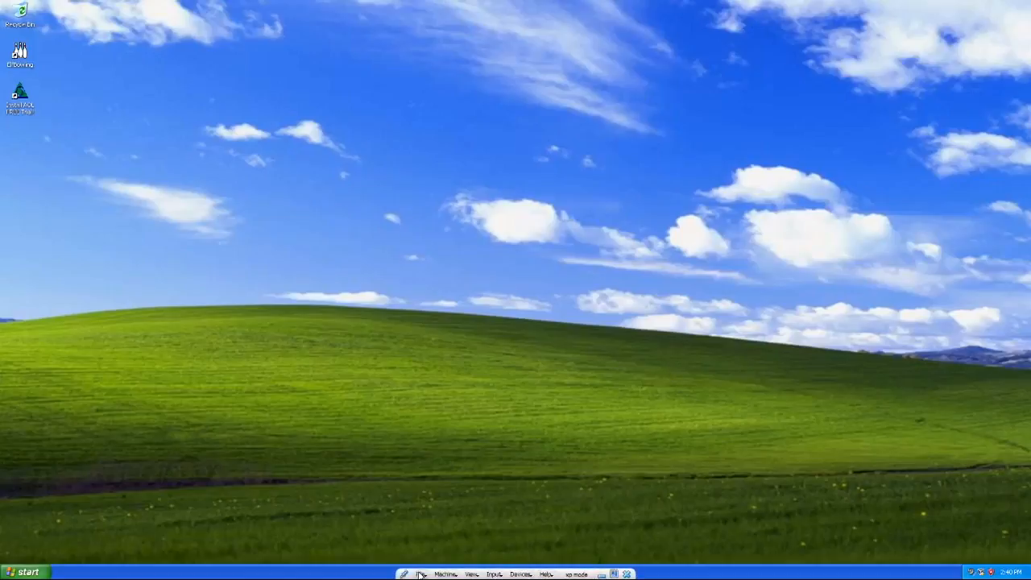
{"action": "left_click", "coordinate": [446, 574]}
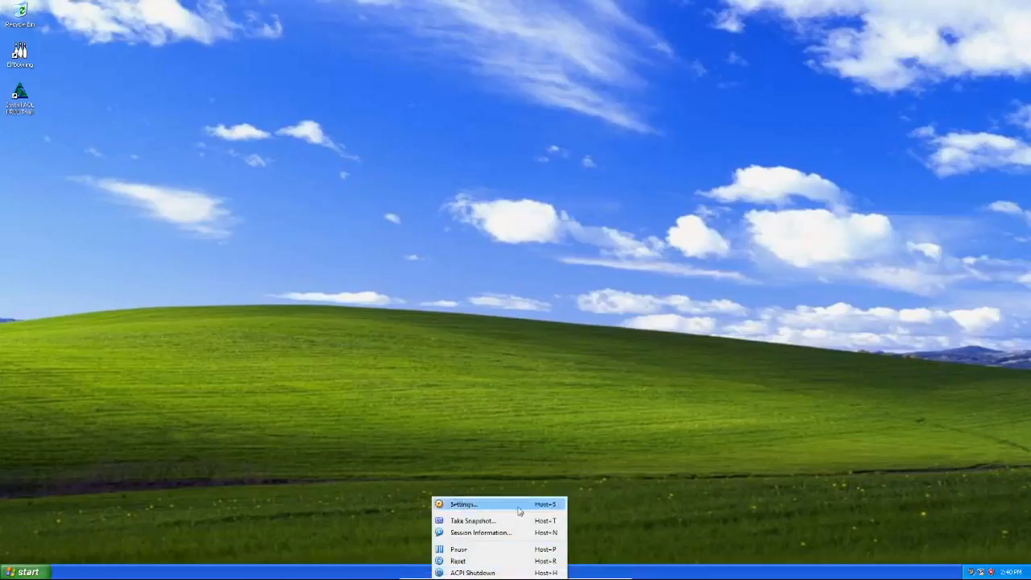
{"action": "left_click", "coordinate": [377, 534]}
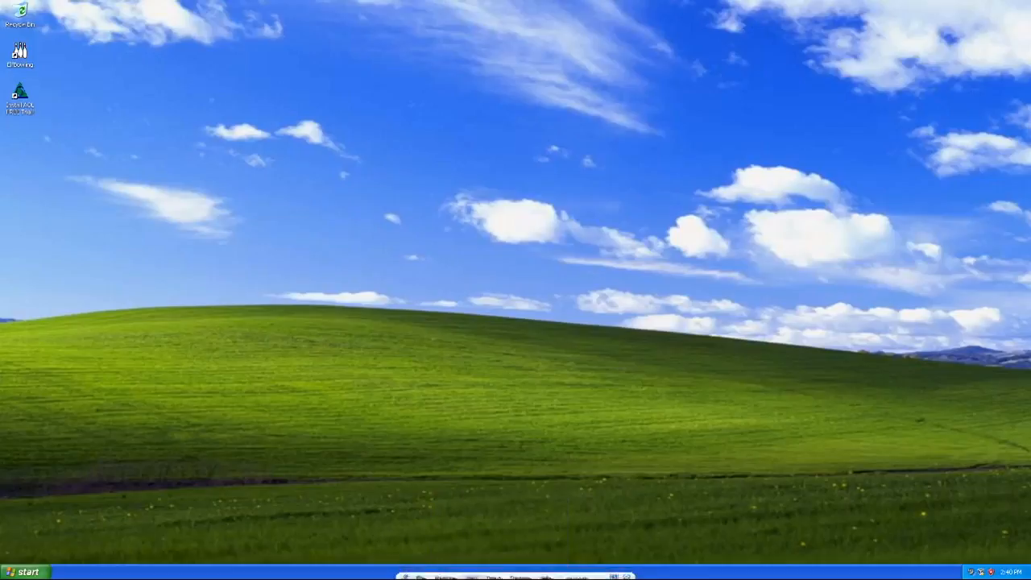
{"action": "left_click", "coordinate": [471, 574]}
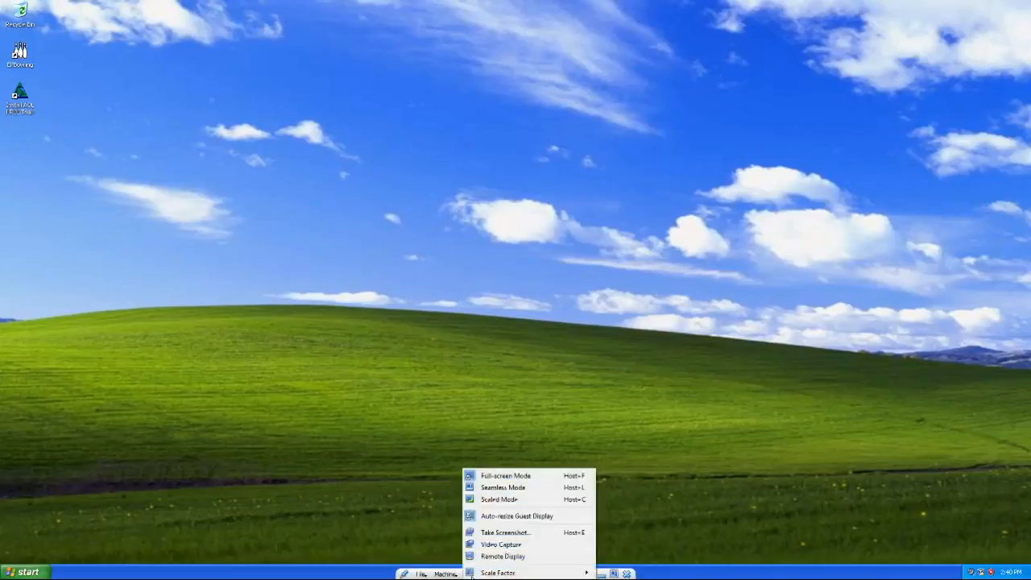
{"action": "left_click", "coordinate": [535, 478]}
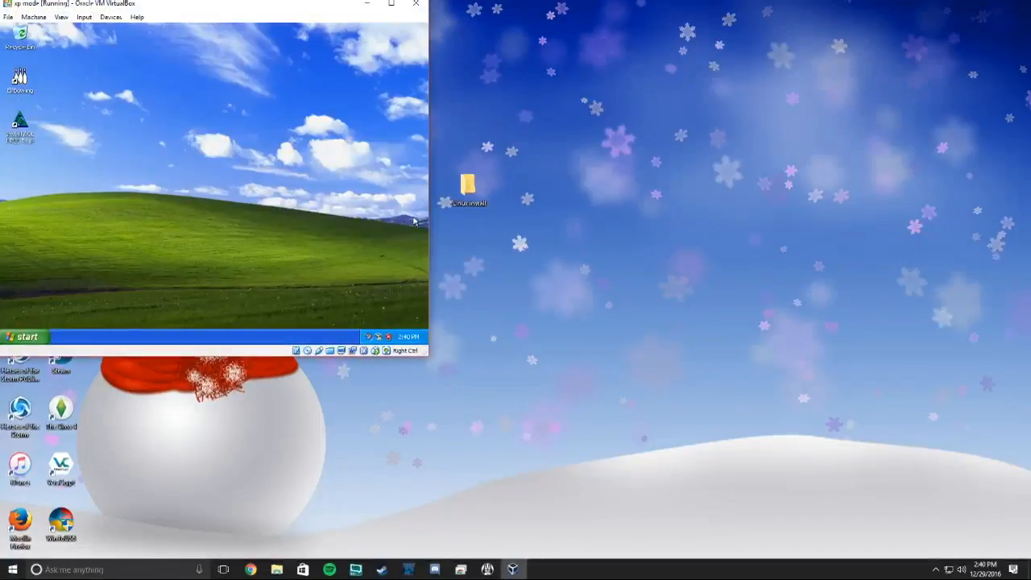
Center the XP guest window, enlarge it to nearly full height, and shift it slightly left.
{"action": "left_click_drag", "start_coordinate": [232, 11], "coordinate": [500, 70]}
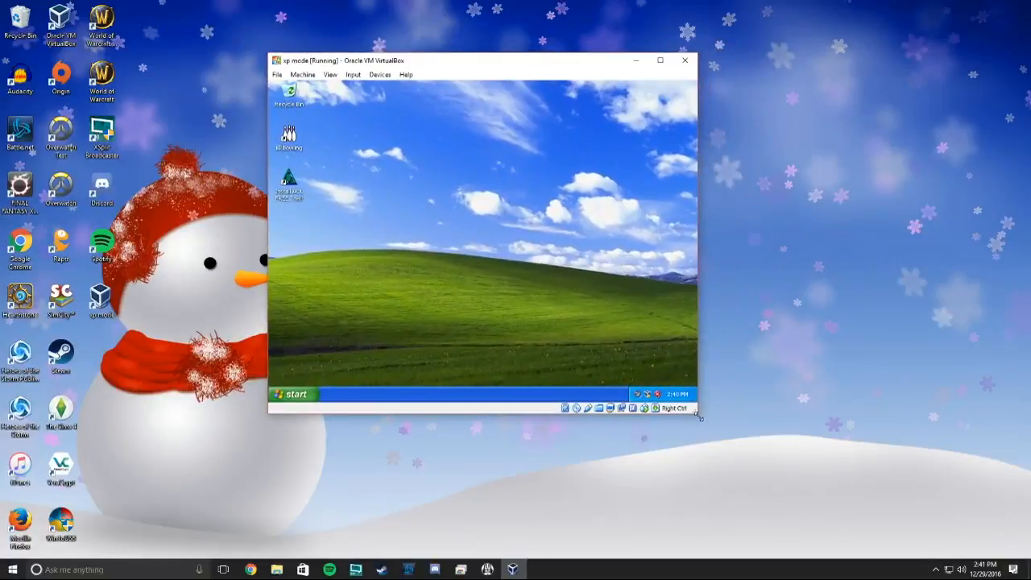
{"action": "left_click_drag", "start_coordinate": [698, 413], "coordinate": [950, 564]}
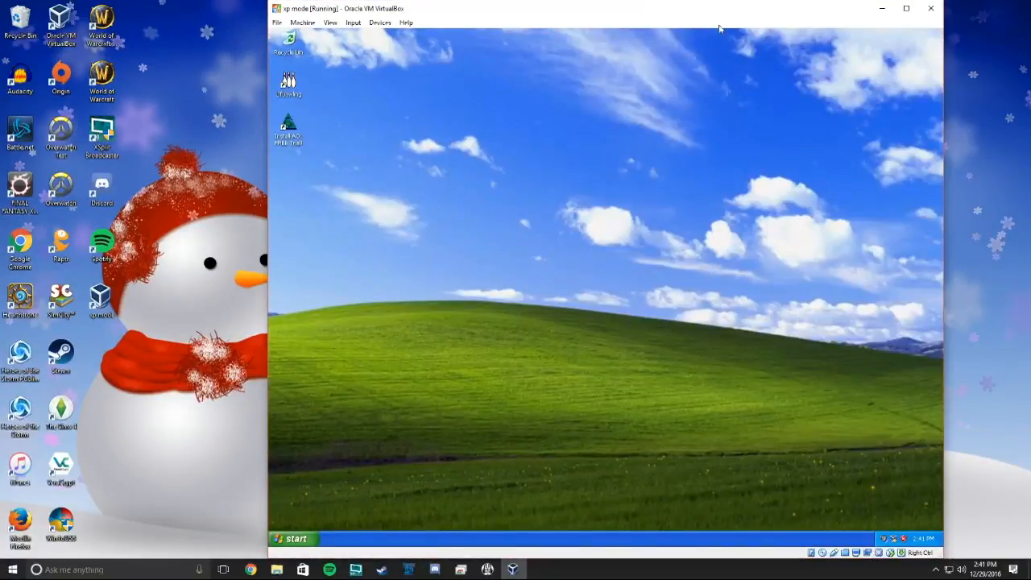
{"action": "left_click_drag", "start_coordinate": [723, 11], "coordinate": [499, 5]}
{"action": "left_click", "coordinate": [190, 22]}
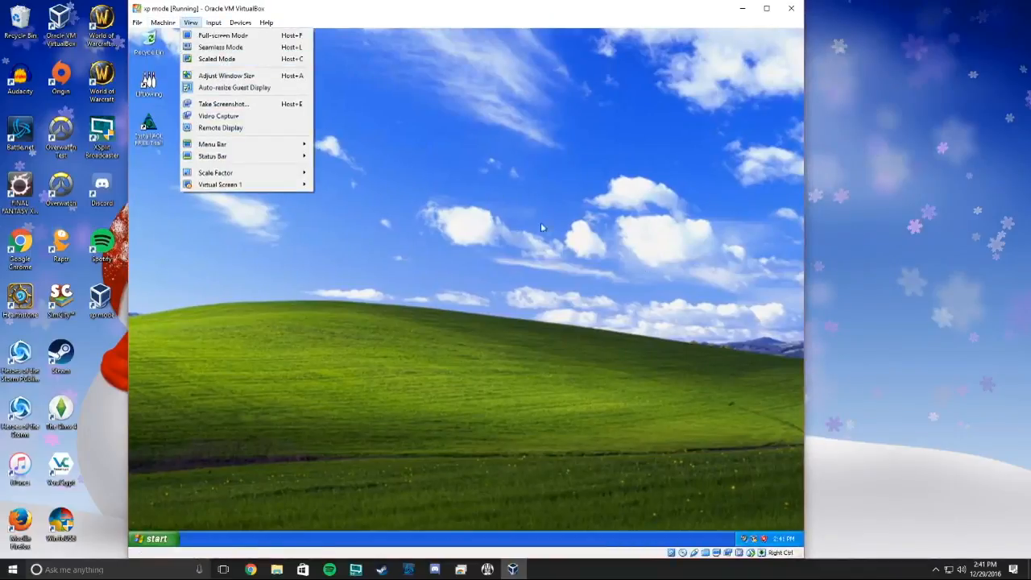
Switch the XP guest to seamless mode and open My Computer, moving it aside.
{"action": "left_click", "coordinate": [252, 50]}
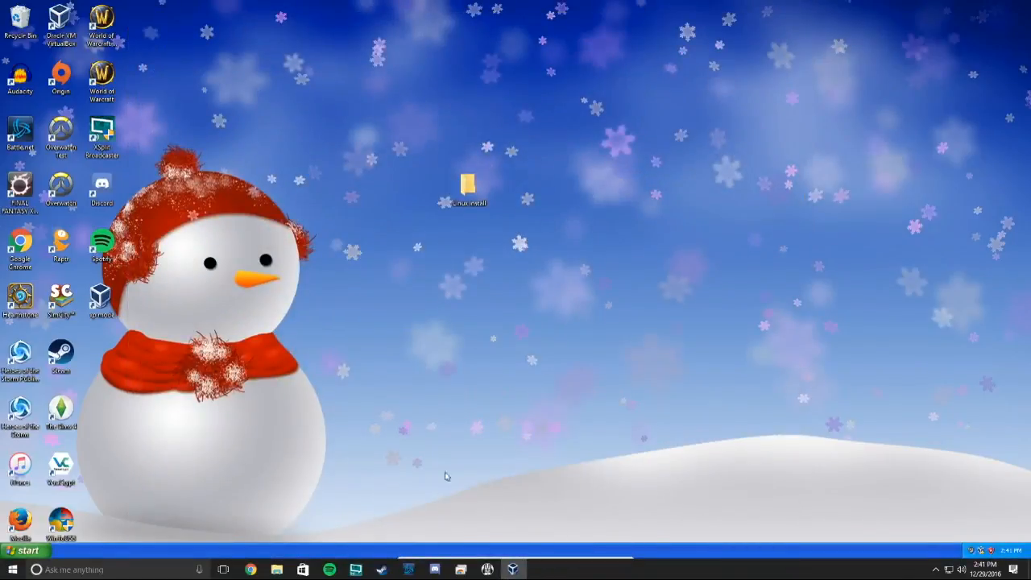
{"action": "left_click", "coordinate": [27, 550]}
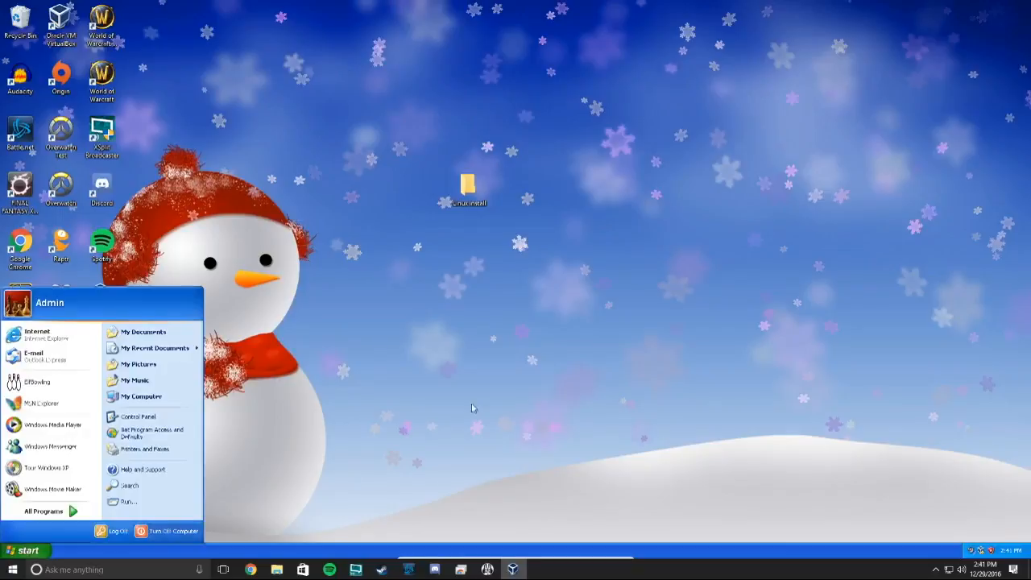
{"action": "left_click", "coordinate": [155, 398]}
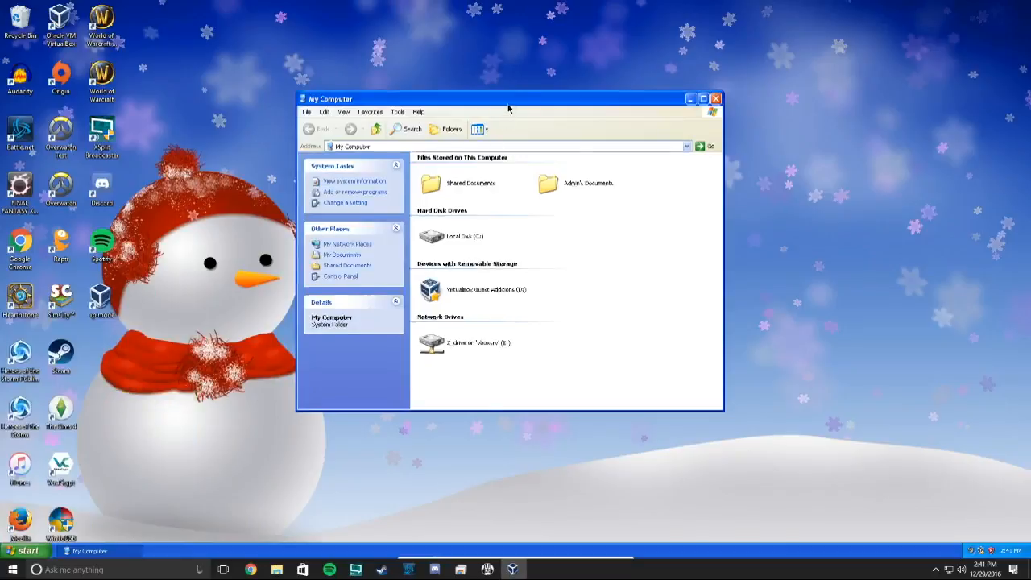
{"action": "left_click_drag", "start_coordinate": [513, 102], "coordinate": [781, 92]}
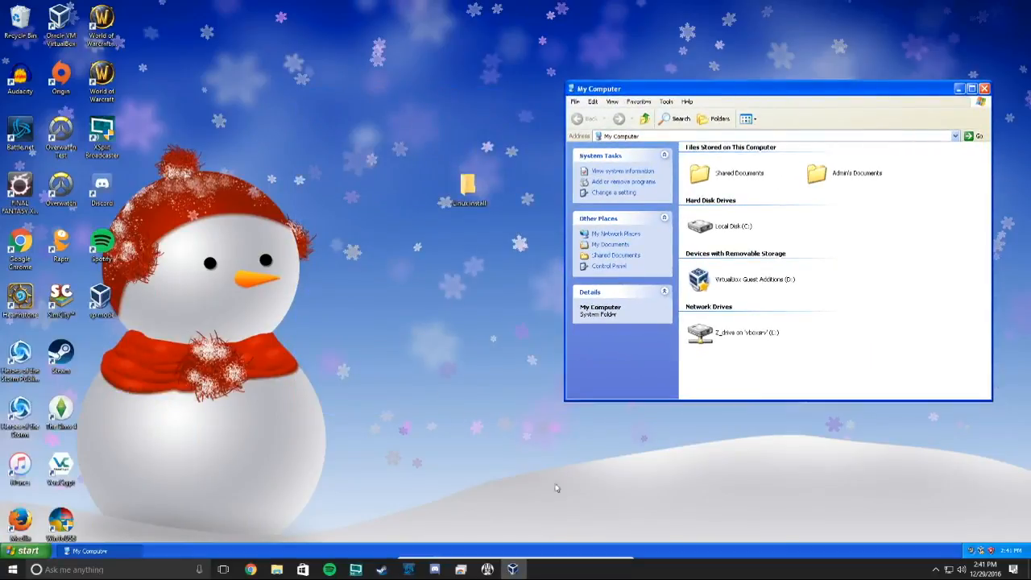
Open the host File Explorer beside My Computer, switch between them, then close File Explorer.
{"action": "left_click", "coordinate": [277, 570]}
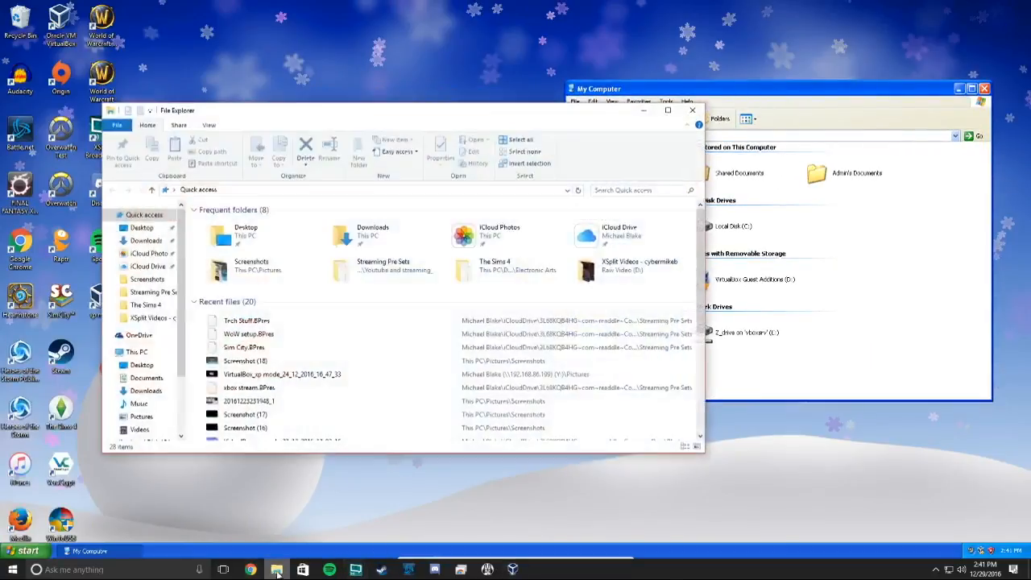
{"action": "left_click_drag", "start_coordinate": [465, 120], "coordinate": [440, 181]}
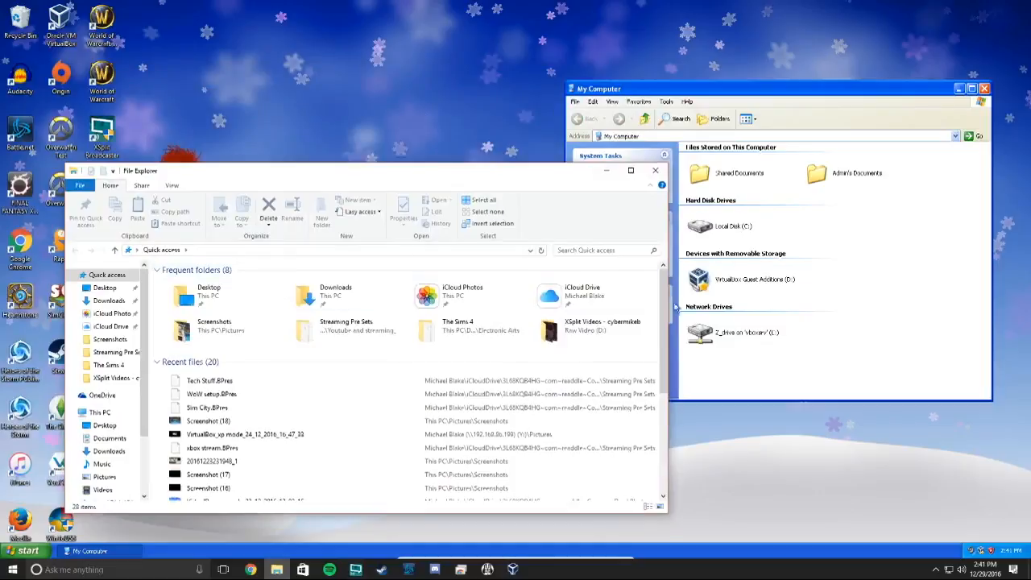
{"action": "left_click", "coordinate": [665, 94]}
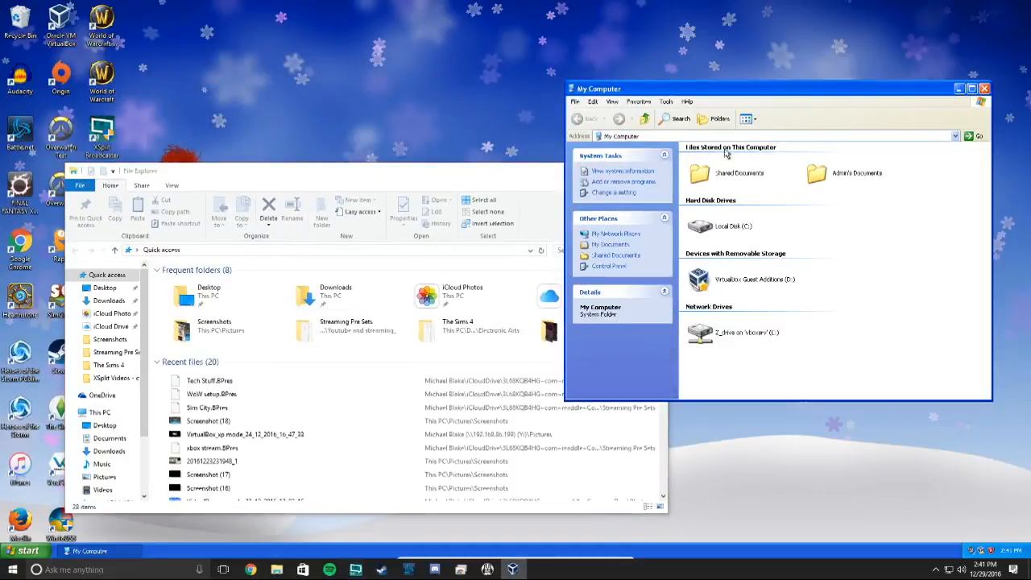
{"action": "left_click", "coordinate": [500, 180]}
{"action": "left_click", "coordinate": [657, 171]}
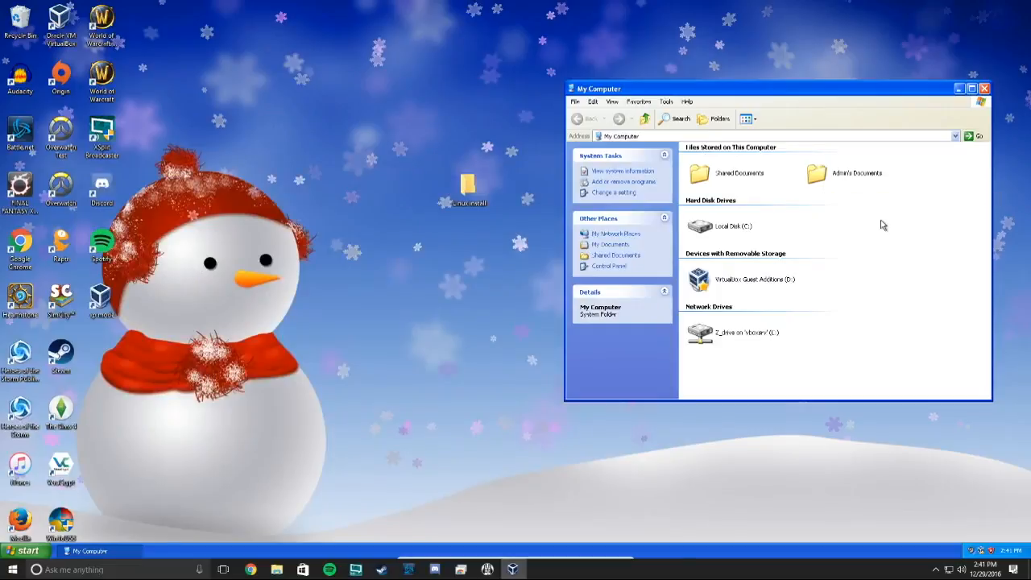
Close My Computer and reposition the VirtualBox Manager window to uncover the Linux install folder.
{"action": "left_click", "coordinate": [984, 89]}
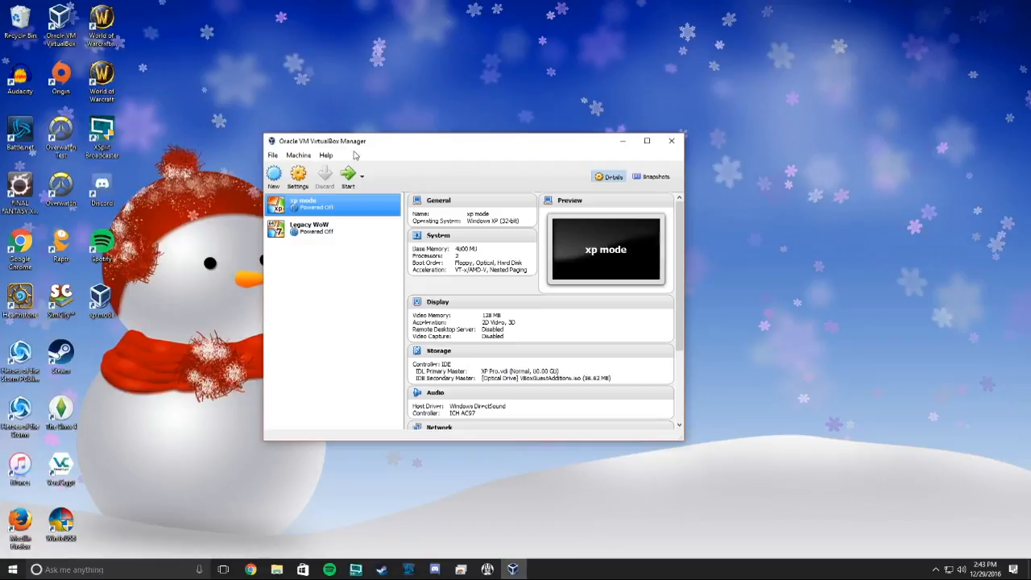
{"action": "left_click_drag", "start_coordinate": [455, 150], "coordinate": [505, 131]}
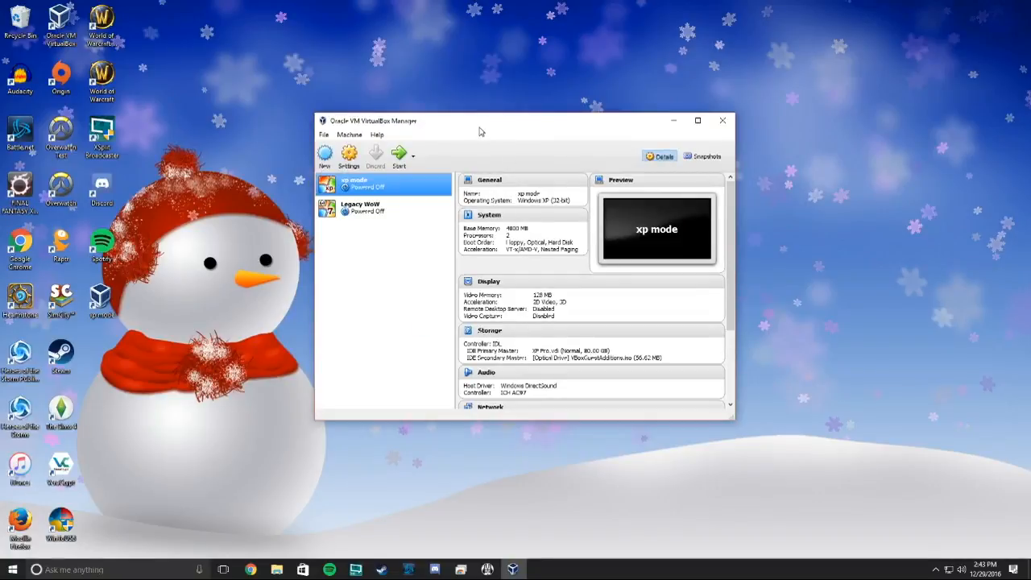
{"action": "left_click_drag", "start_coordinate": [479, 131], "coordinate": [497, 227]}
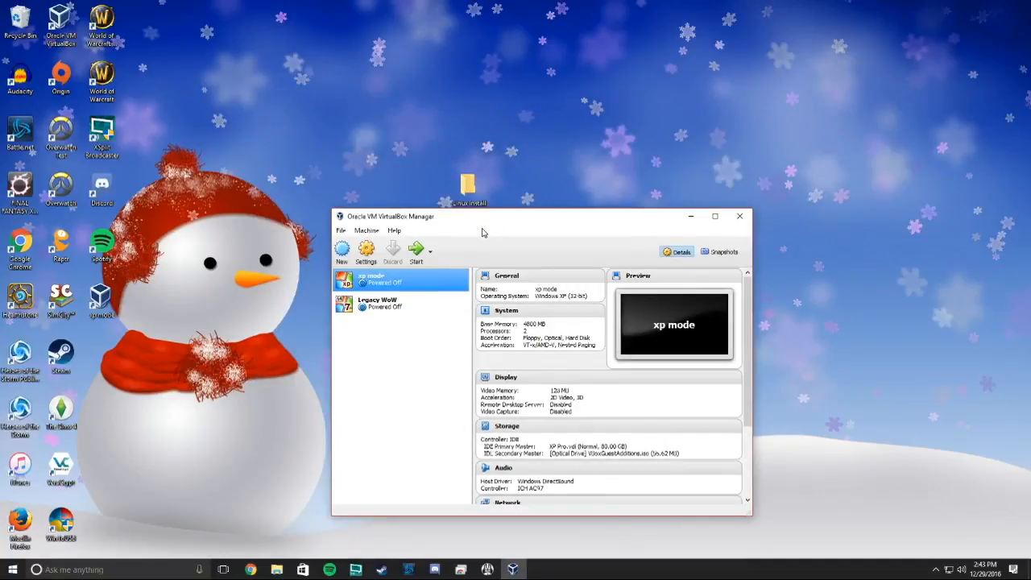
{"action": "mouse_move", "coordinate": [483, 224]}
{"action": "left_mouse_down"}
{"action": "mouse_move", "coordinate": [516, 214]}
{"action": "mouse_move", "coordinate": [478, 226]}
{"action": "left_mouse_up"}
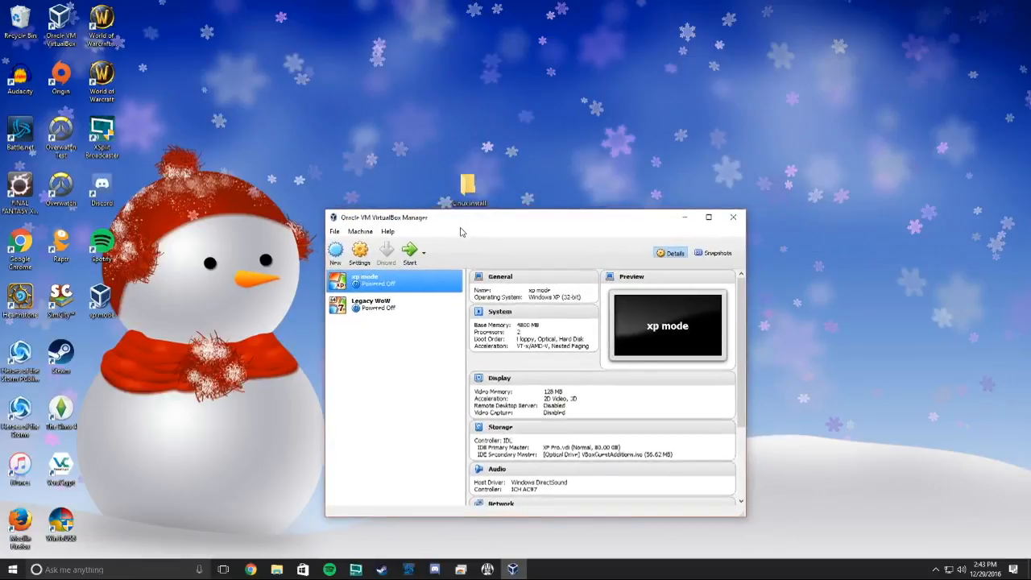
{"action": "double_click", "coordinate": [465, 185]}
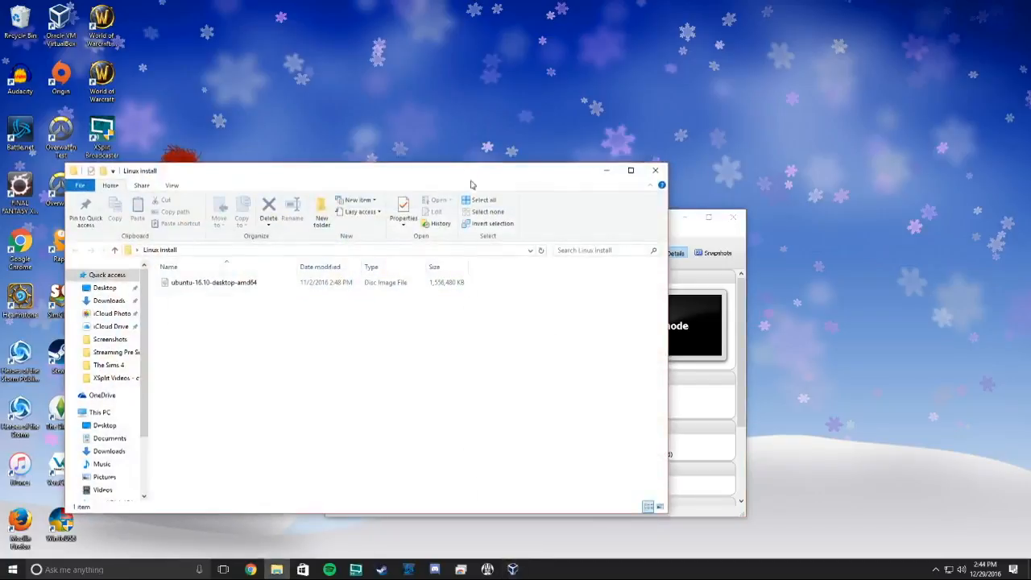
{"action": "left_click_drag", "start_coordinate": [488, 179], "coordinate": [596, 109]}
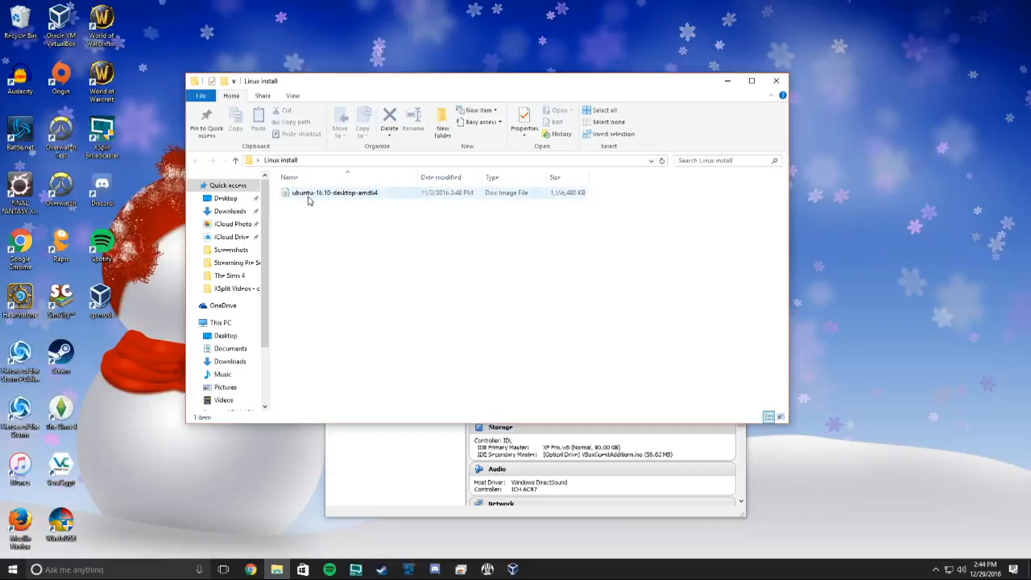
{"action": "left_click", "coordinate": [774, 82]}
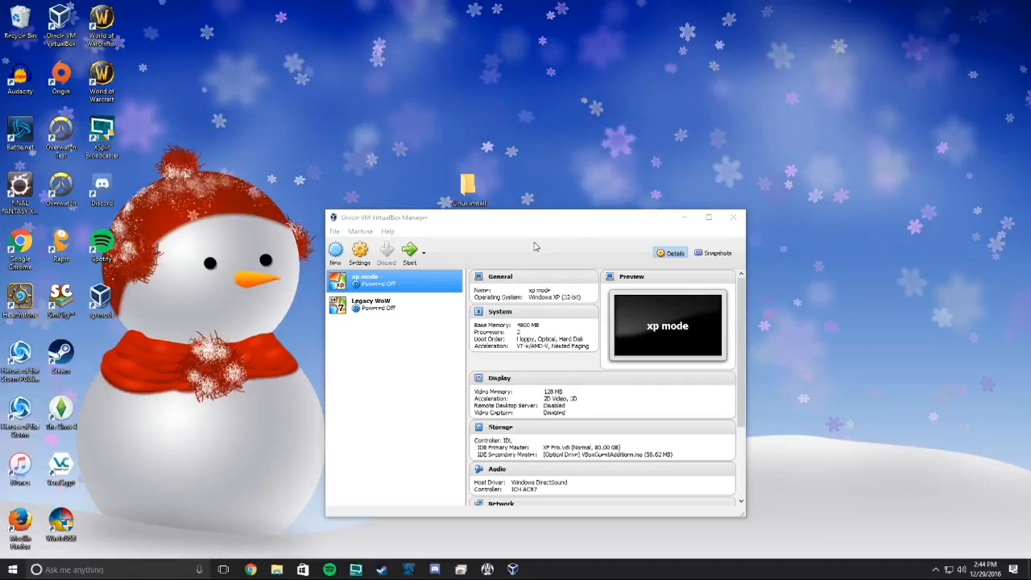
Start a new Linux-type virtual machine named 'Video Test' and advance to the memory size page.
{"action": "left_click_drag", "start_coordinate": [546, 223], "coordinate": [513, 156]}
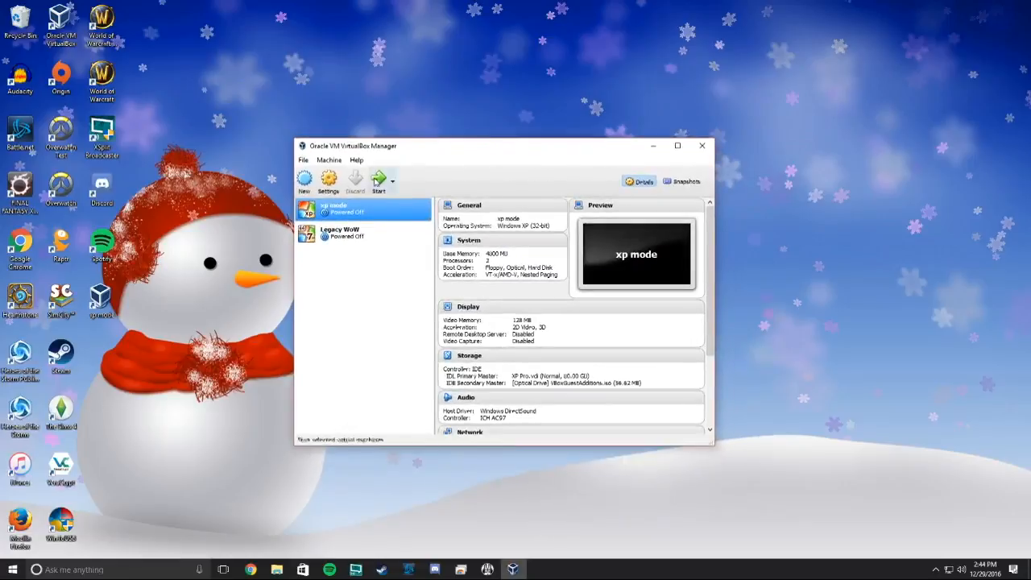
{"action": "left_click", "coordinate": [305, 196]}
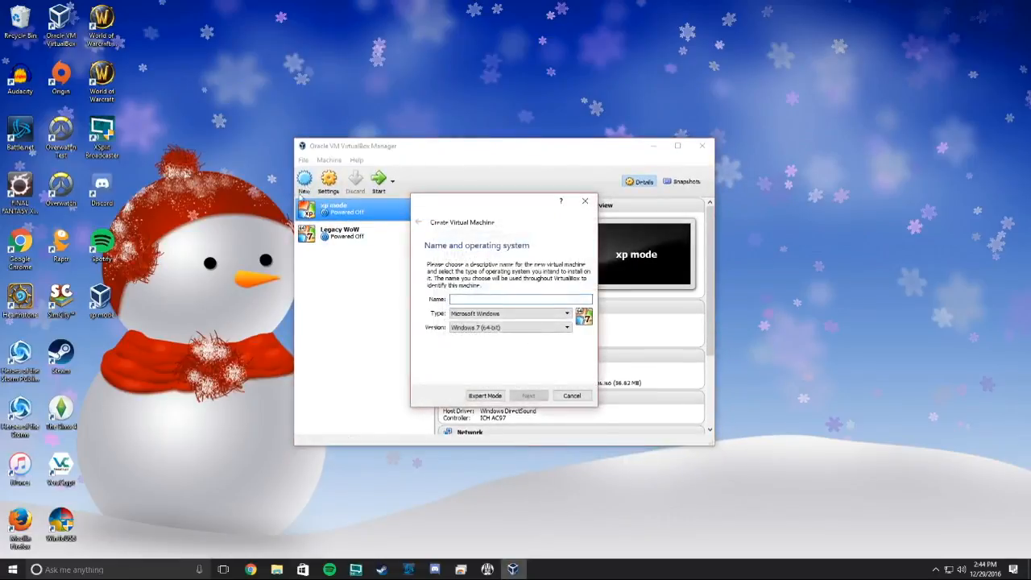
{"action": "left_click", "coordinate": [515, 315]}
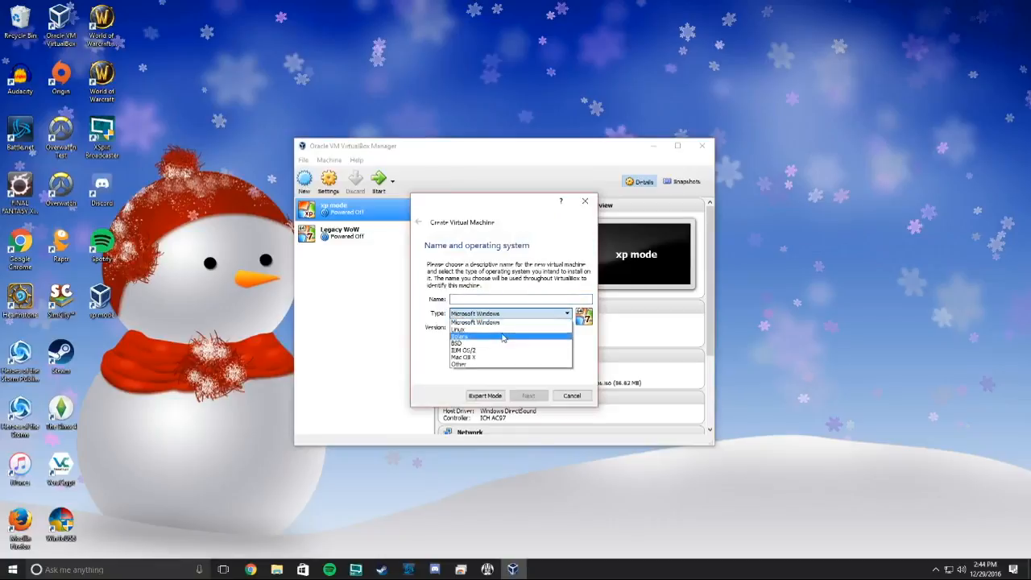
{"action": "left_click", "coordinate": [498, 329]}
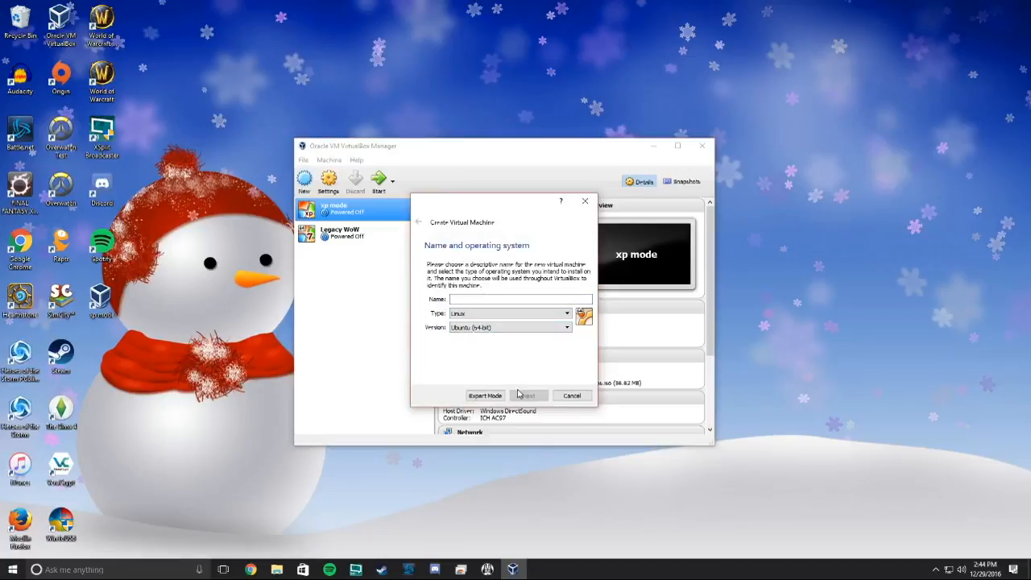
{"action": "left_click", "coordinate": [540, 297]}
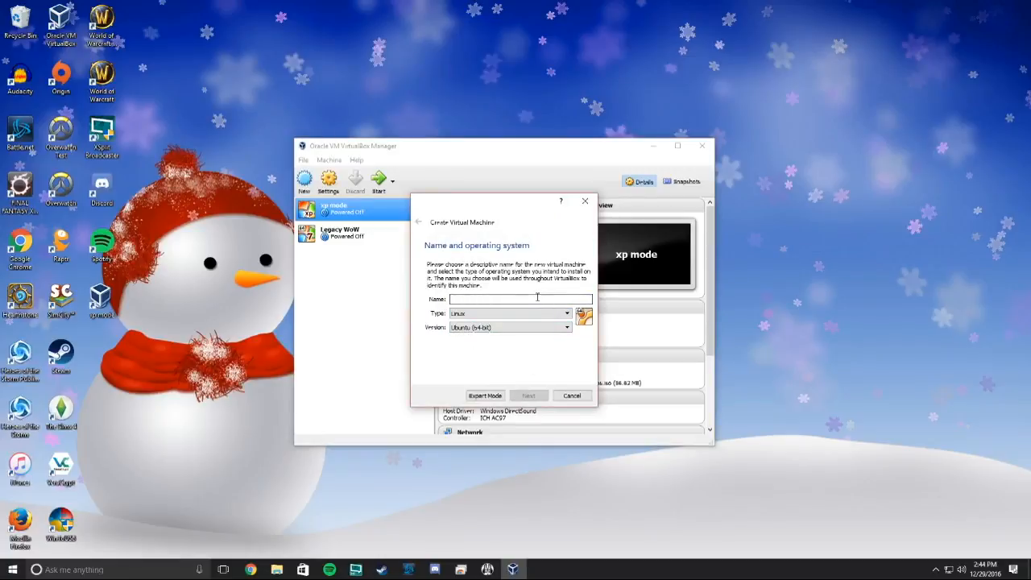
{"action": "type", "text": "V"}
{"action": "type", "text": "ideo "}
{"action": "type", "text": "Tim"}
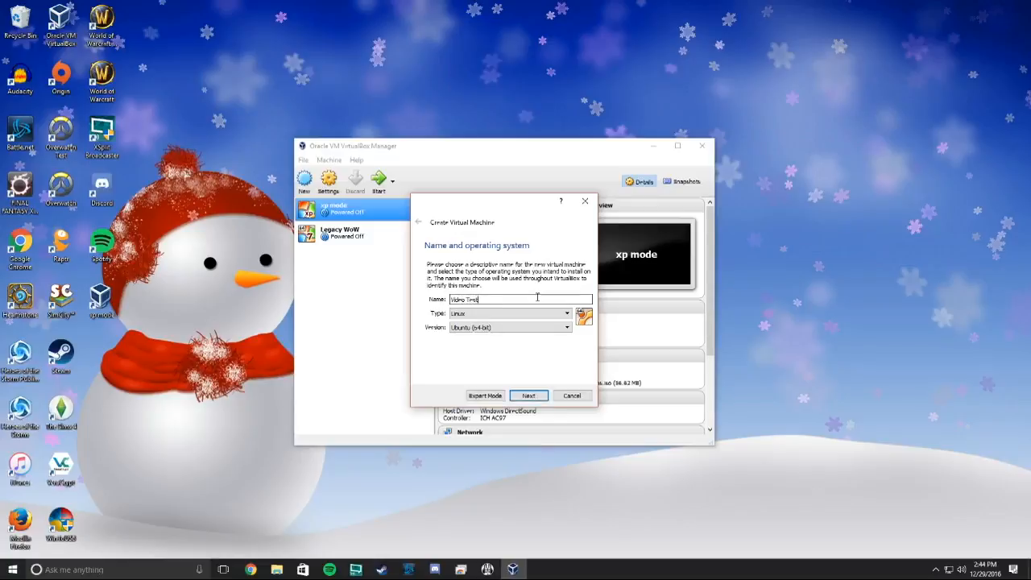
{"action": "type", "text": "t"}
{"action": "key", "text": "Return"}
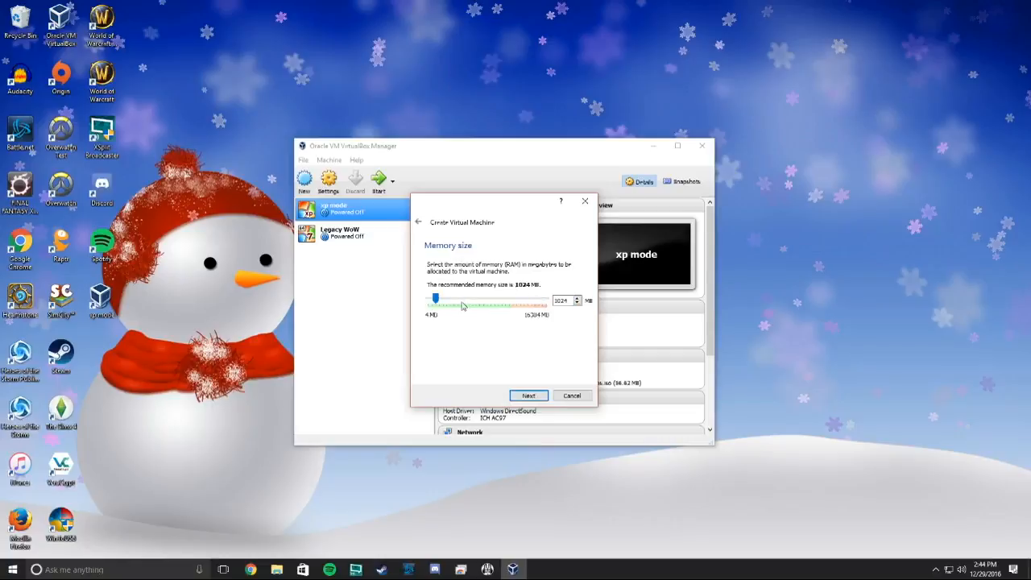
Raise the memory slider to about 4 GB and continue to the hard disk page.
{"action": "left_click_drag", "start_coordinate": [436, 299], "coordinate": [457, 299]}
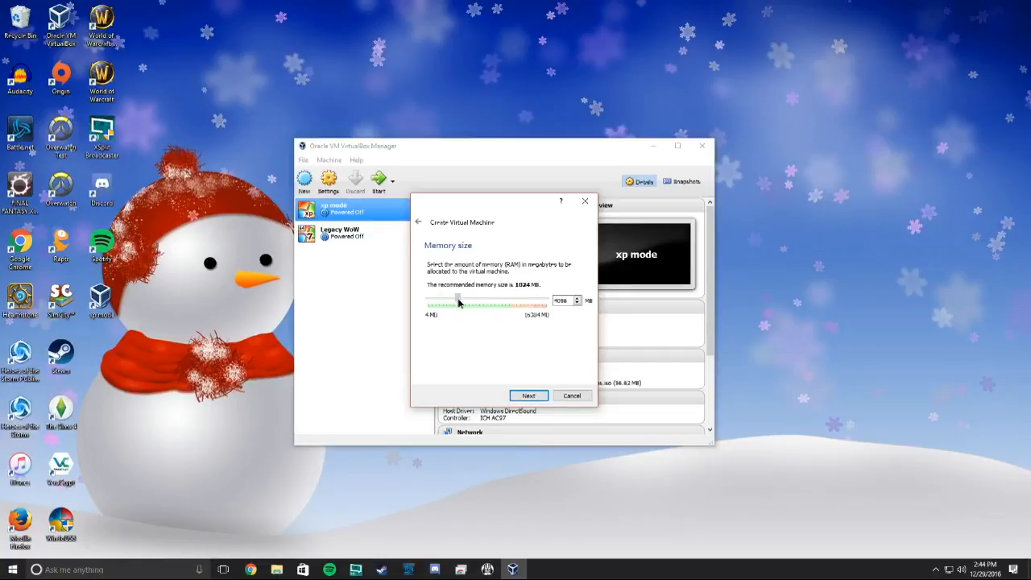
{"action": "left_click", "coordinate": [528, 395]}
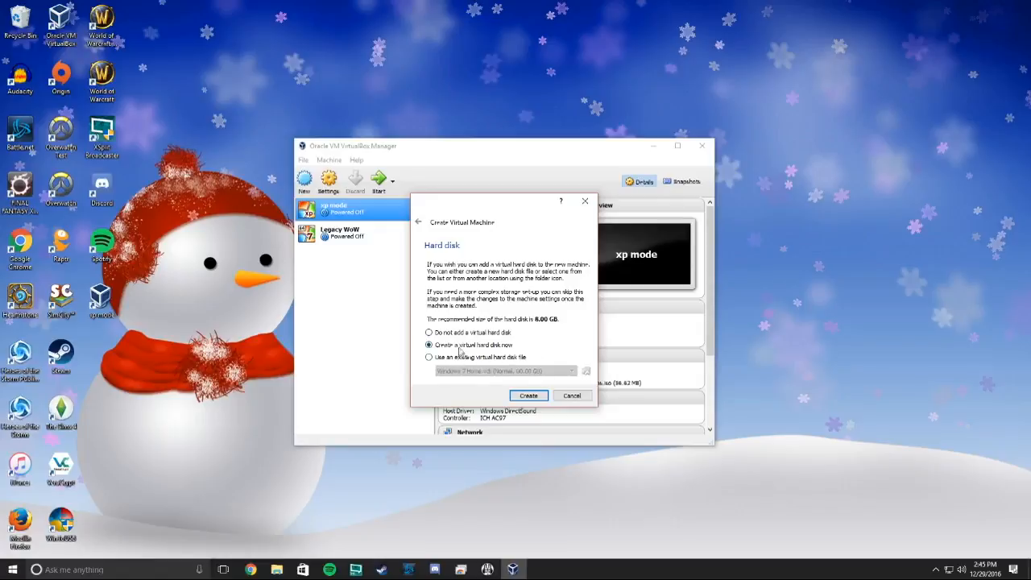
Choose 'Create a virtual hard disk now' and confirm to reach the disk file type page.
{"action": "left_click", "coordinate": [496, 357]}
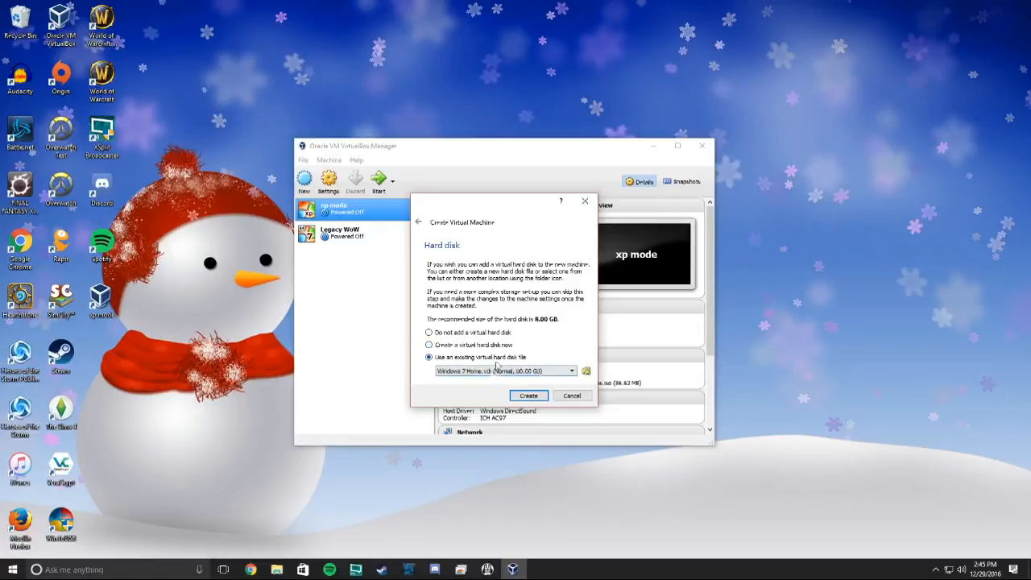
{"action": "left_click", "coordinate": [501, 347]}
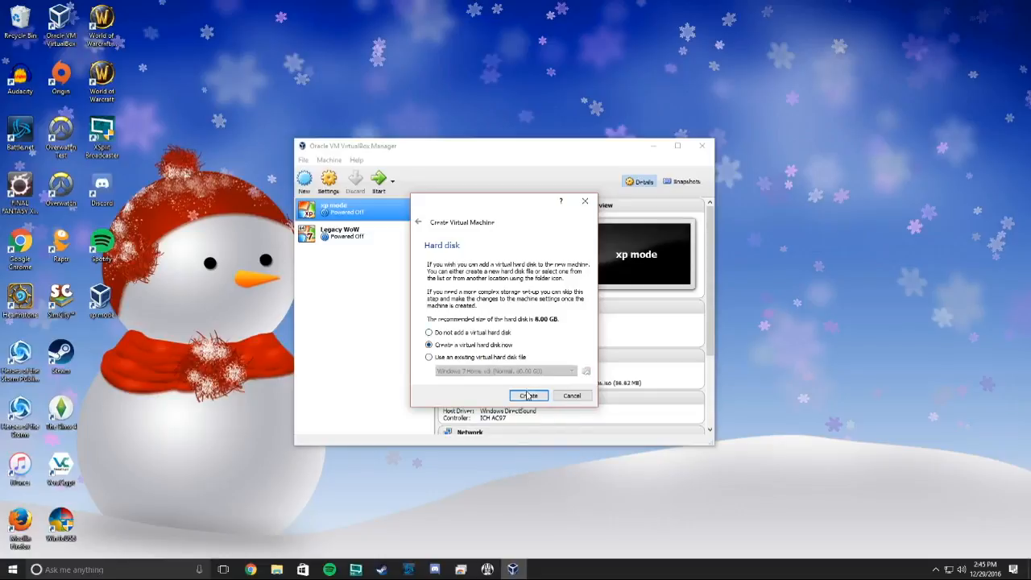
{"action": "left_click", "coordinate": [529, 395]}
{"action": "left_click", "coordinate": [529, 395]}
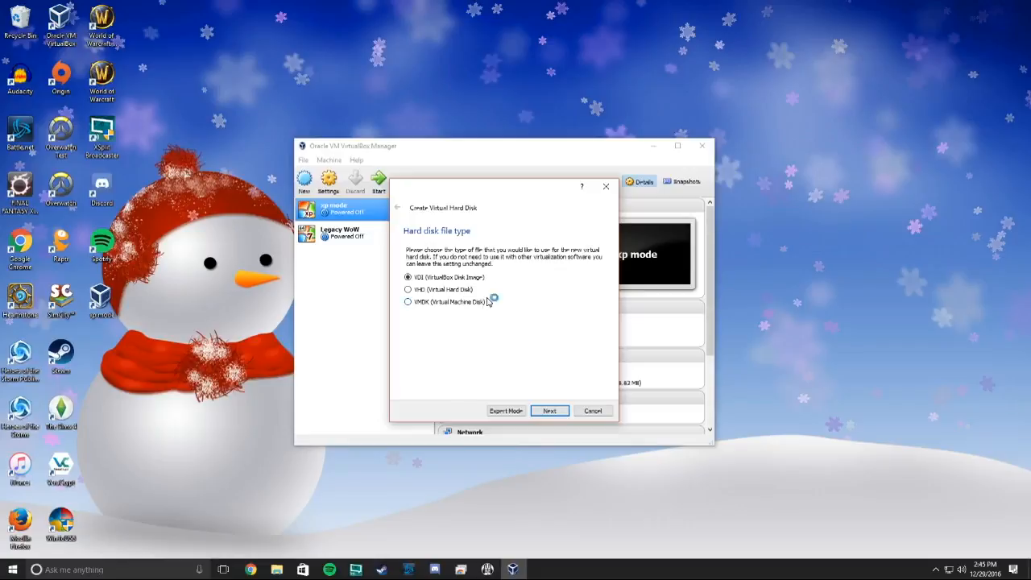
Keep VDI as the disk file type and continue.
{"action": "left_click", "coordinate": [555, 412]}
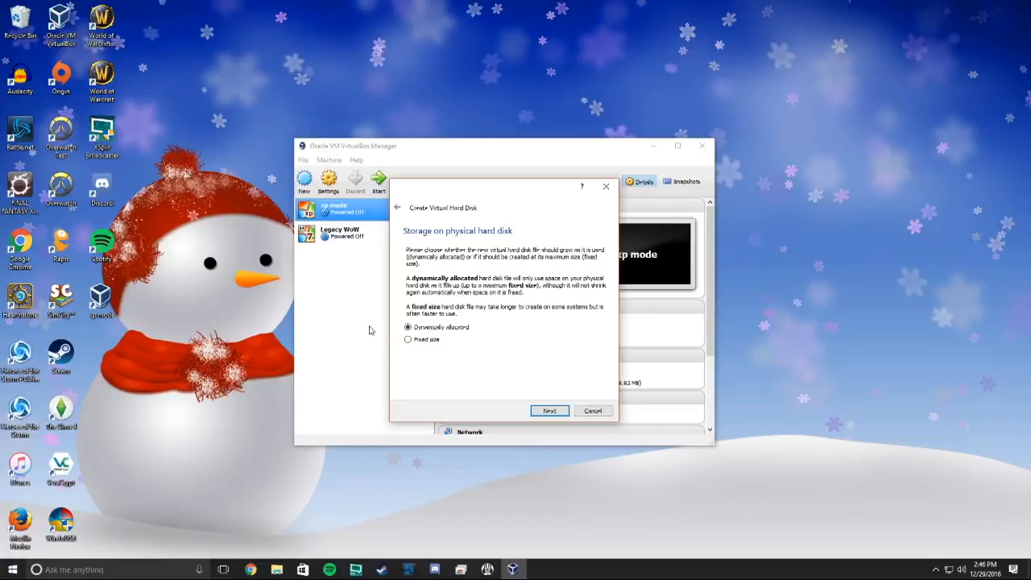
Keep dynamic allocation, enter 80 GB as the disk size, and create the Video Test machine.
{"action": "left_click", "coordinate": [549, 411]}
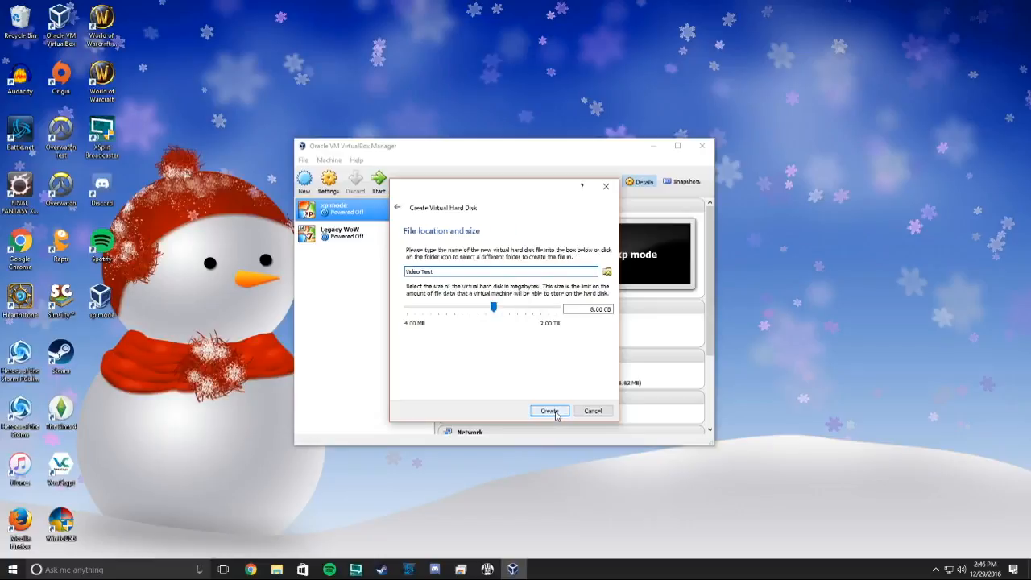
{"action": "left_click_drag", "start_coordinate": [493, 307], "coordinate": [518, 315]}
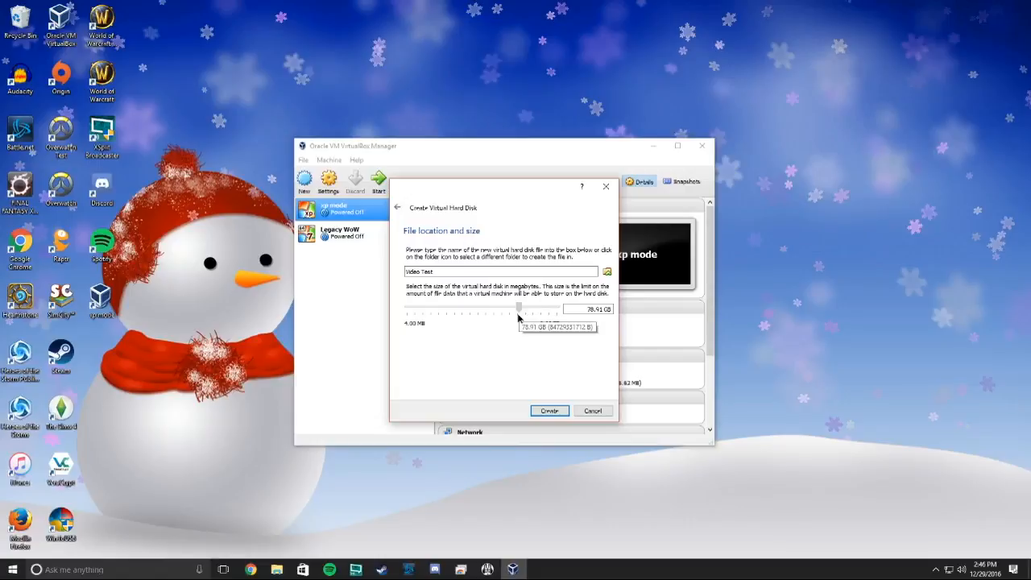
{"action": "left_click_drag", "start_coordinate": [604, 310], "coordinate": [489, 291]}
{"action": "type", "text": "80"}
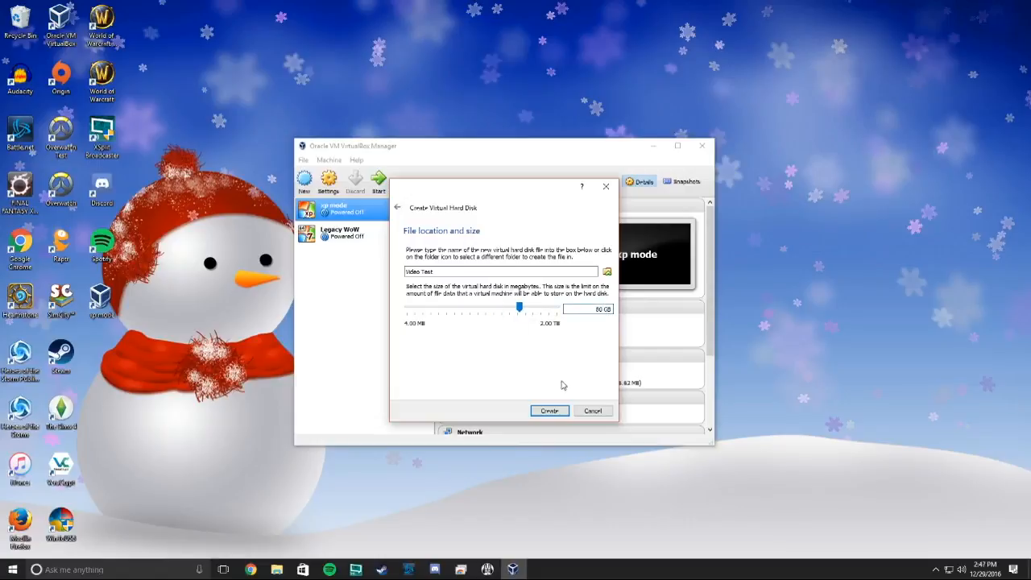
{"action": "left_click", "coordinate": [565, 414]}
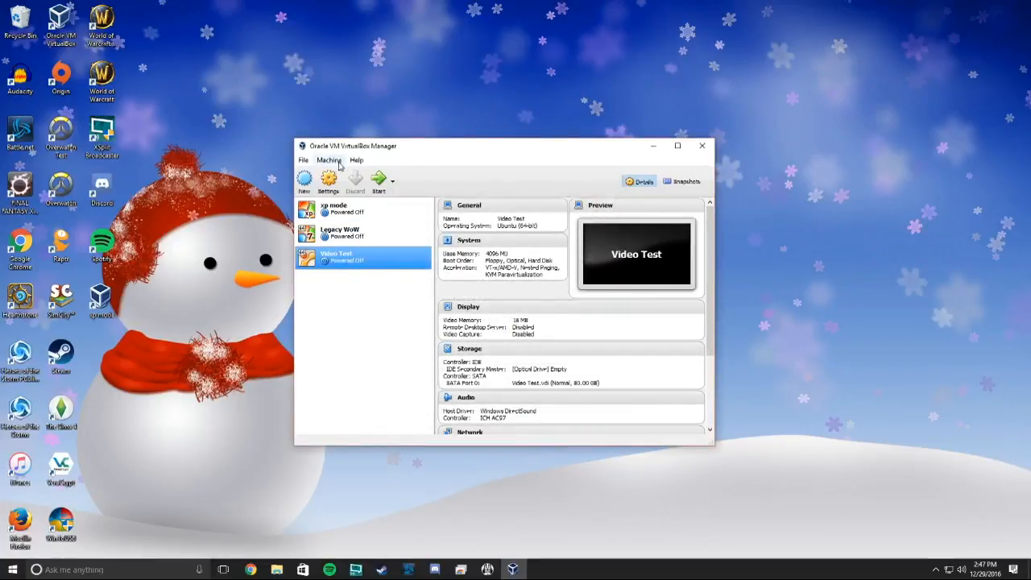
In Video Test's System settings, set Processor(s) to 2 and review the Acceleration and Motherboard tabs.
{"action": "left_click", "coordinate": [330, 182]}
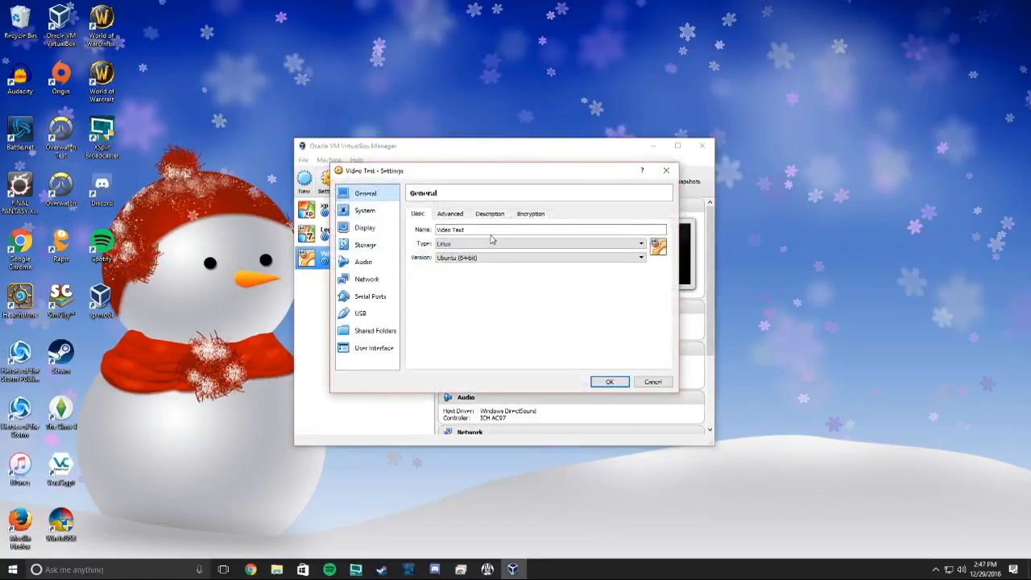
{"action": "left_click", "coordinate": [386, 214]}
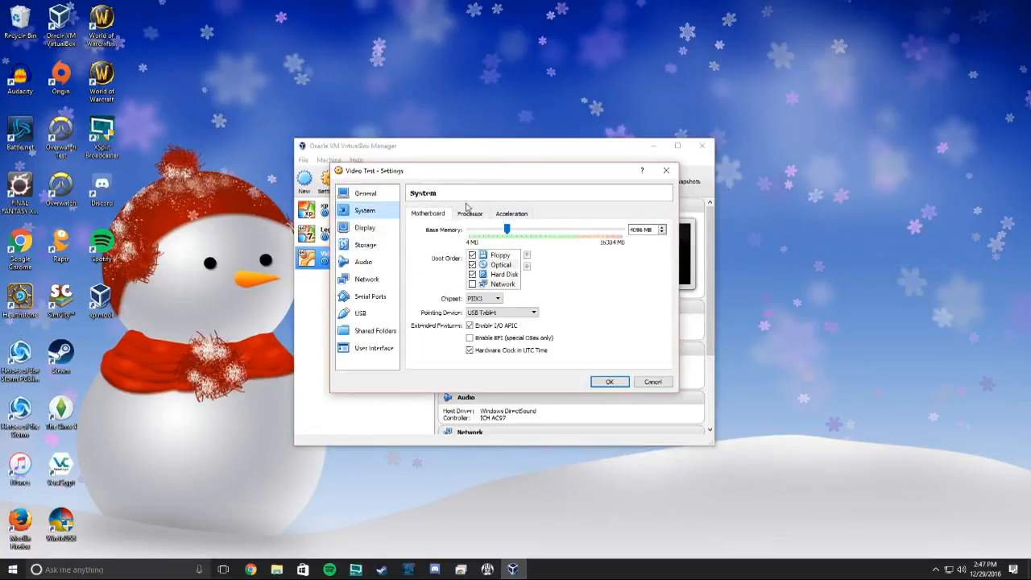
{"action": "left_click", "coordinate": [472, 216]}
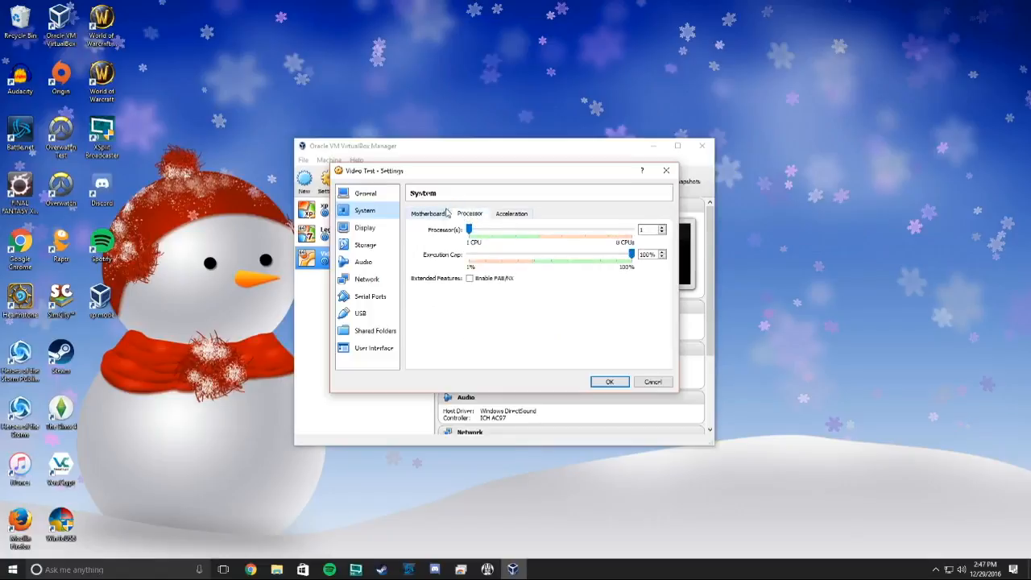
{"action": "left_click", "coordinate": [490, 234]}
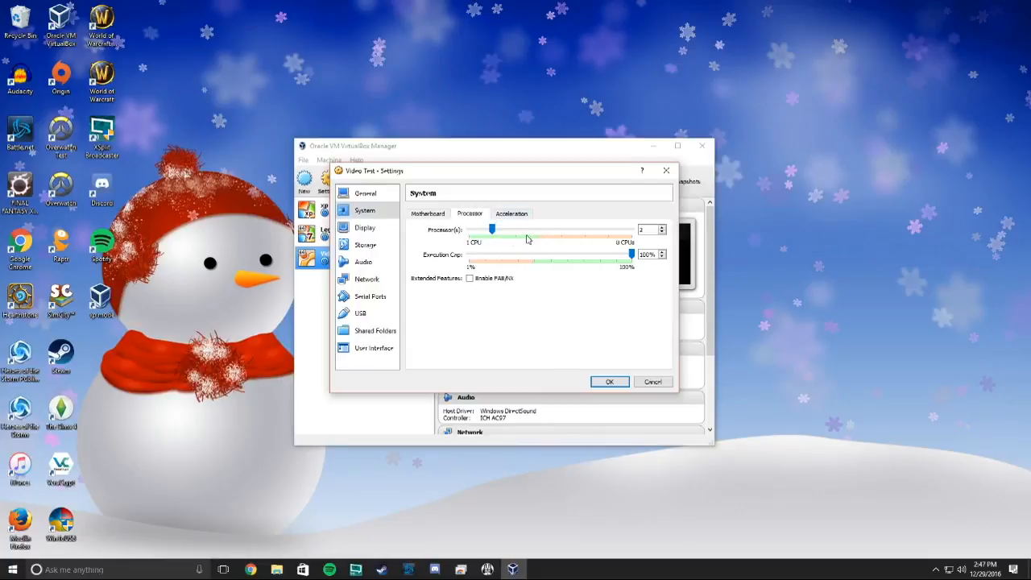
{"action": "left_click", "coordinate": [508, 213]}
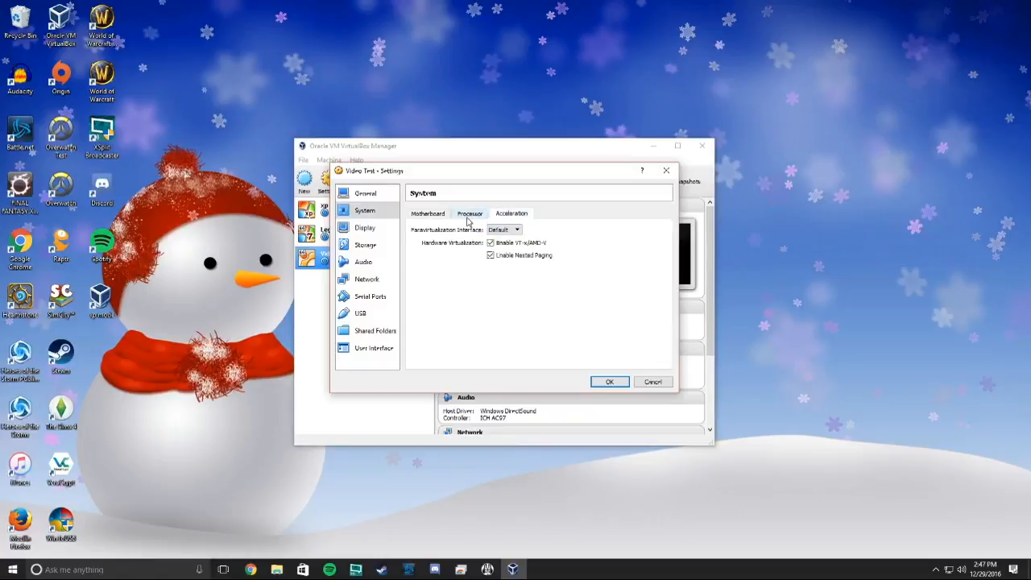
{"action": "left_click", "coordinate": [438, 214]}
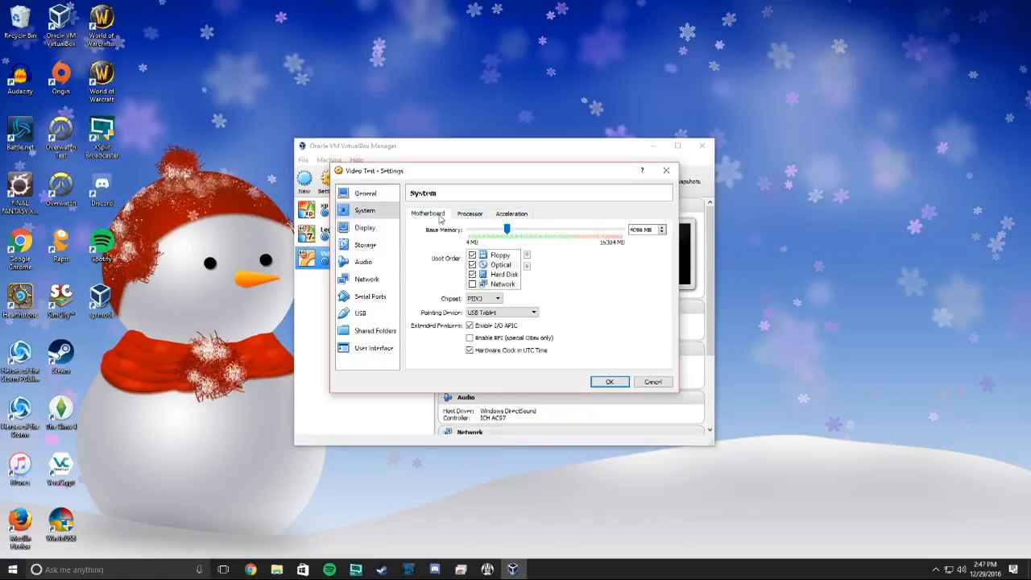
Set video memory to 128 MB, uncheck 2D Video Acceleration, and save the display settings.
{"action": "left_click", "coordinate": [370, 227]}
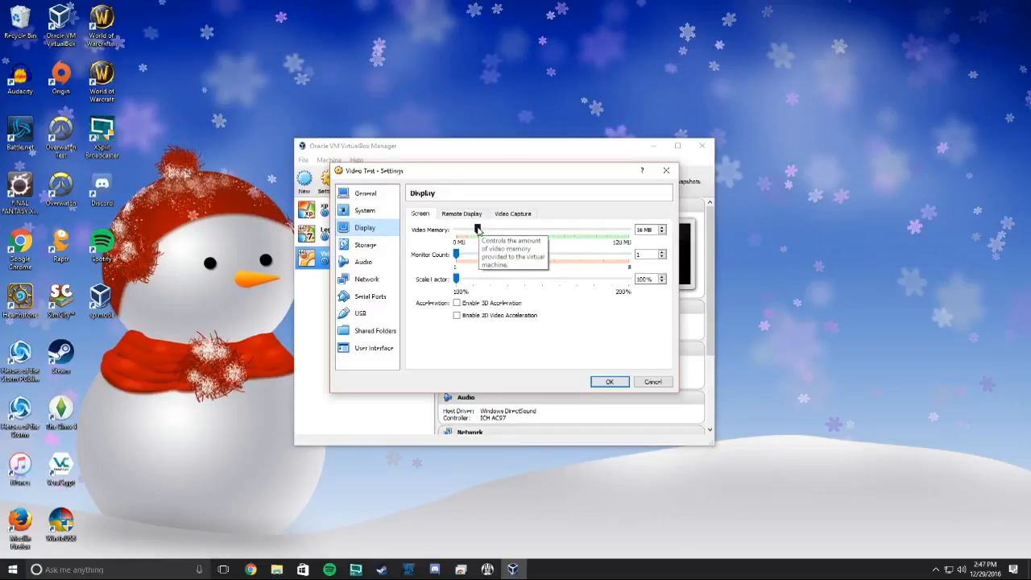
{"action": "left_click_drag", "start_coordinate": [478, 230], "coordinate": [630, 230]}
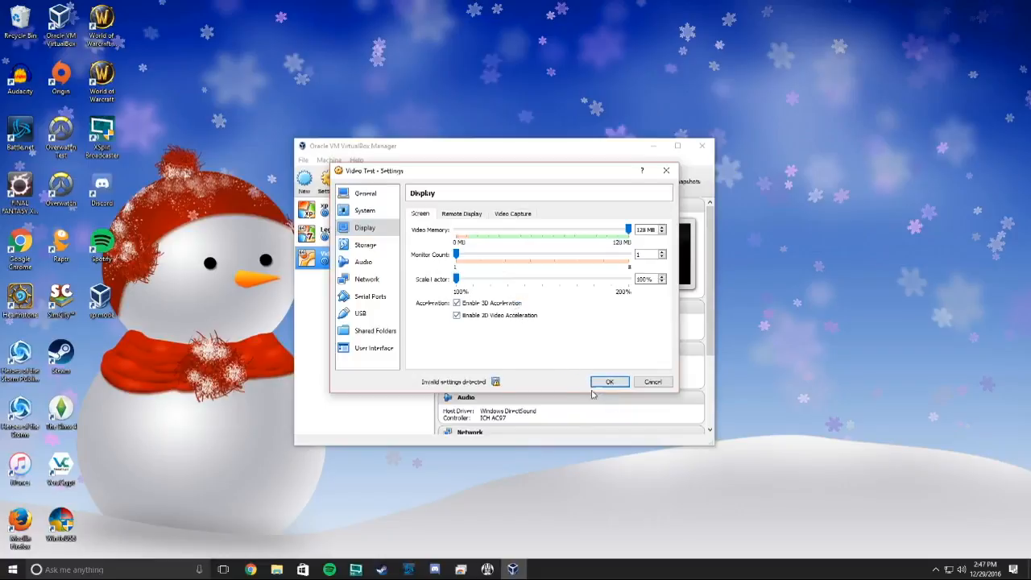
{"action": "left_click", "coordinate": [484, 305]}
{"action": "left_click", "coordinate": [610, 383]}
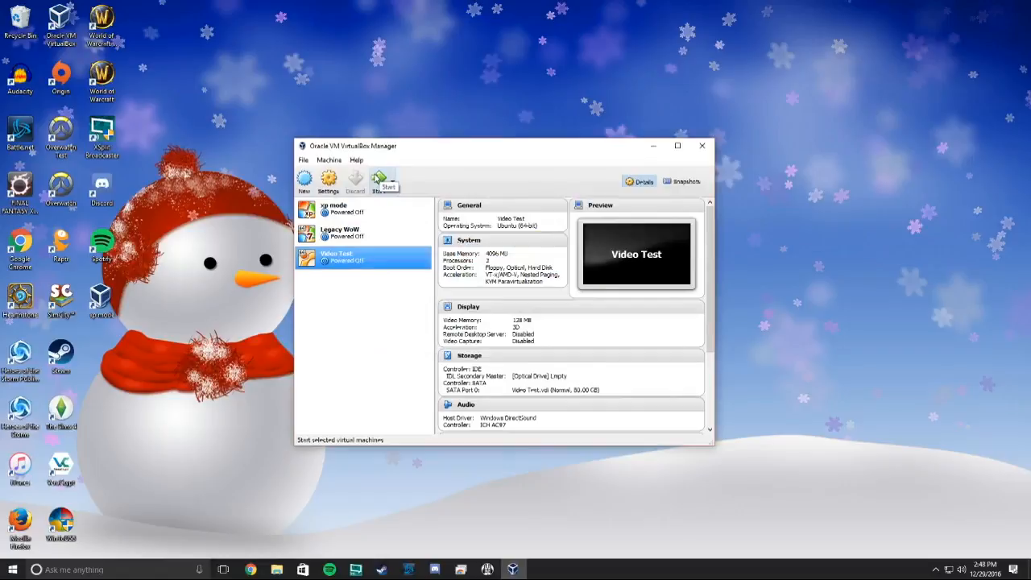
Start the Video Test machine so it prompts for a start-up disk.
{"action": "left_click", "coordinate": [379, 179]}
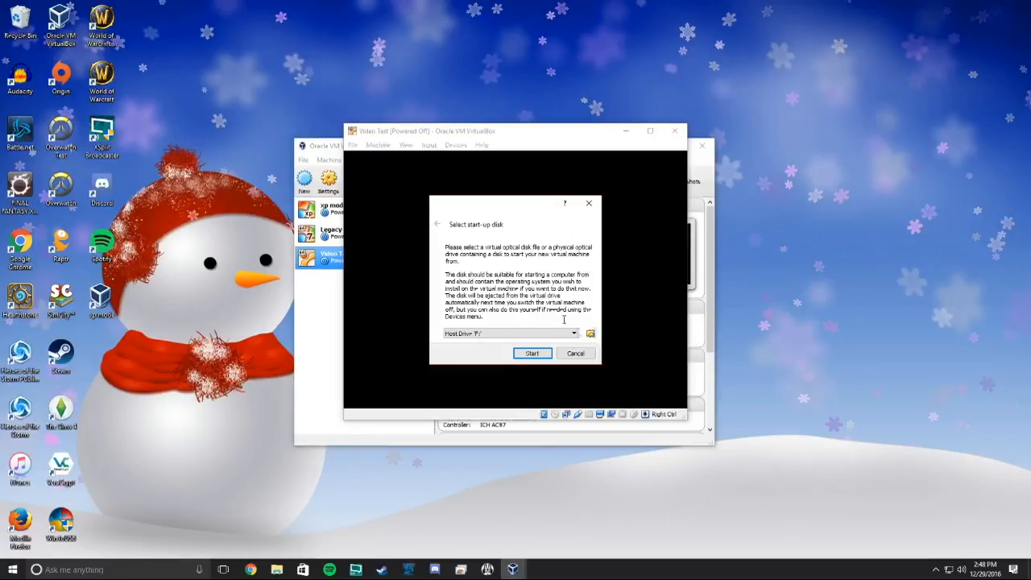
Pick ubuntu-16.10-desktop-amd64.iso from Desktop > Linux install as the start-up disk.
{"action": "left_click", "coordinate": [592, 335]}
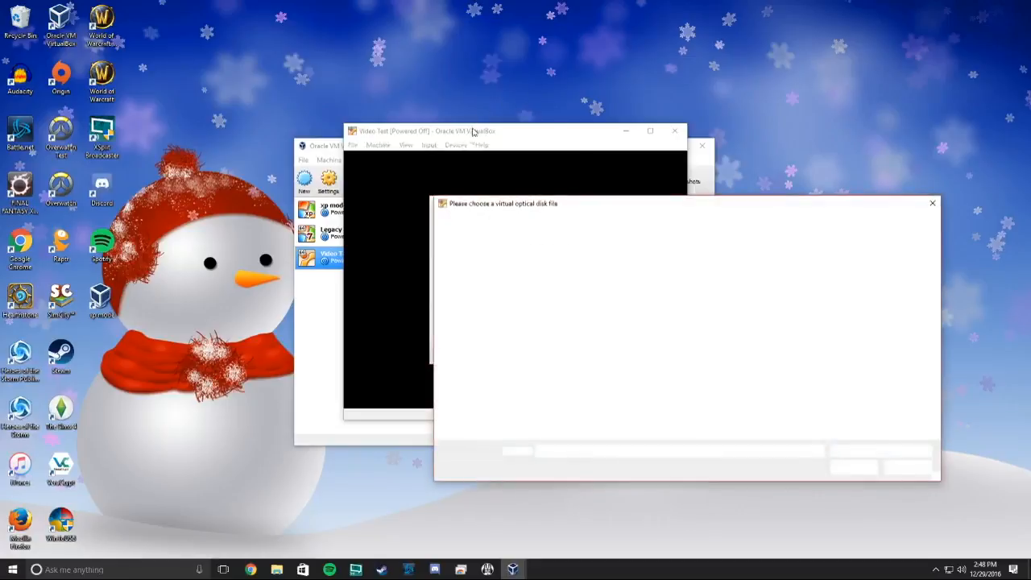
{"action": "scroll", "coordinate": [497, 270], "scroll_direction": "up", "scroll_amount": 4}
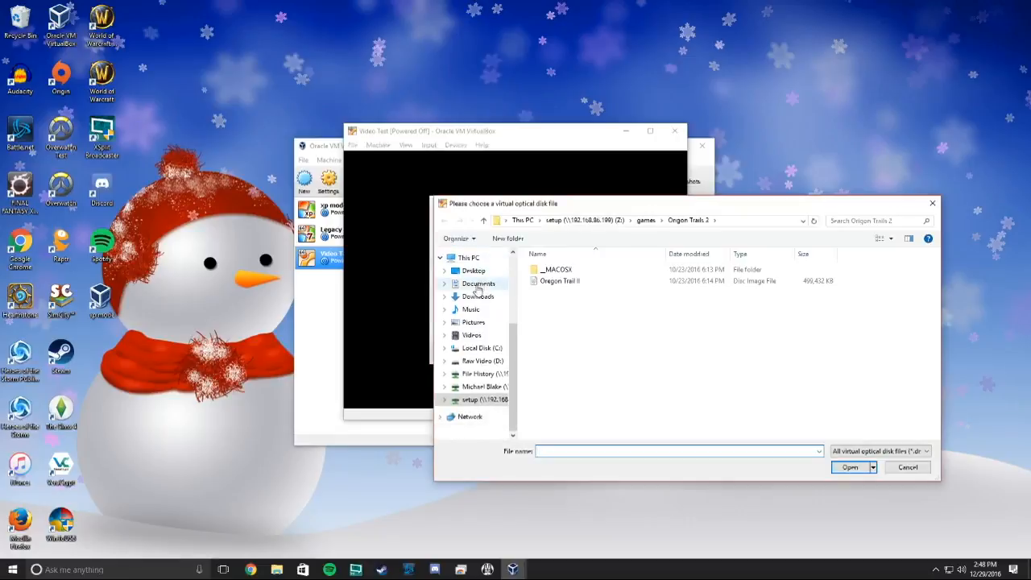
{"action": "left_click", "coordinate": [469, 276]}
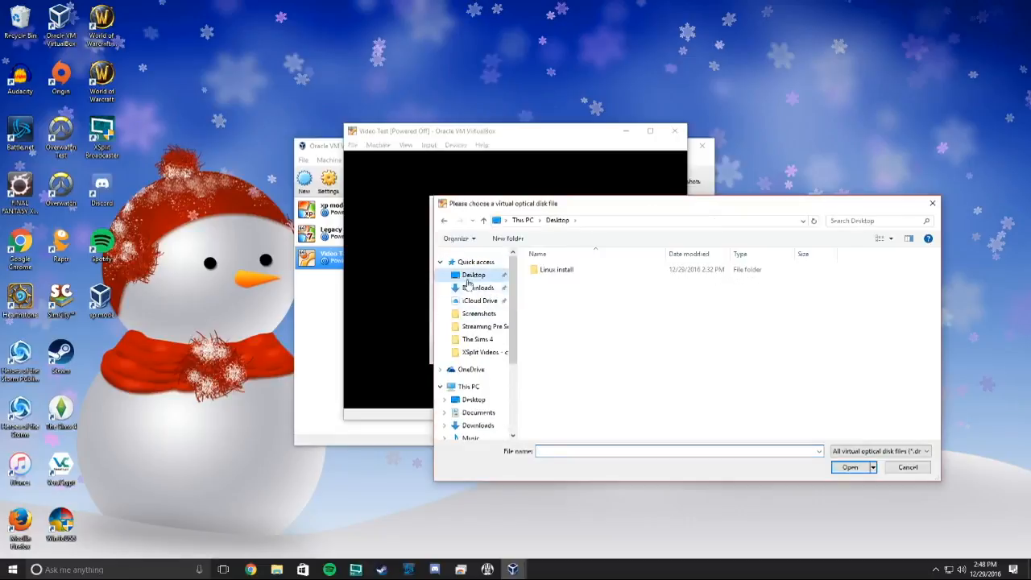
{"action": "double_click", "coordinate": [575, 272]}
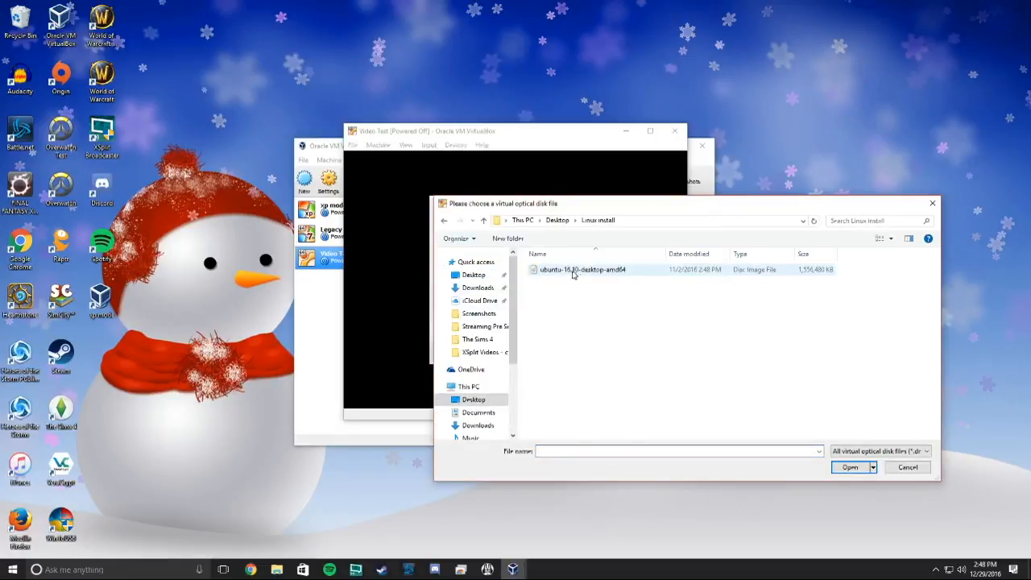
{"action": "left_click", "coordinate": [573, 274]}
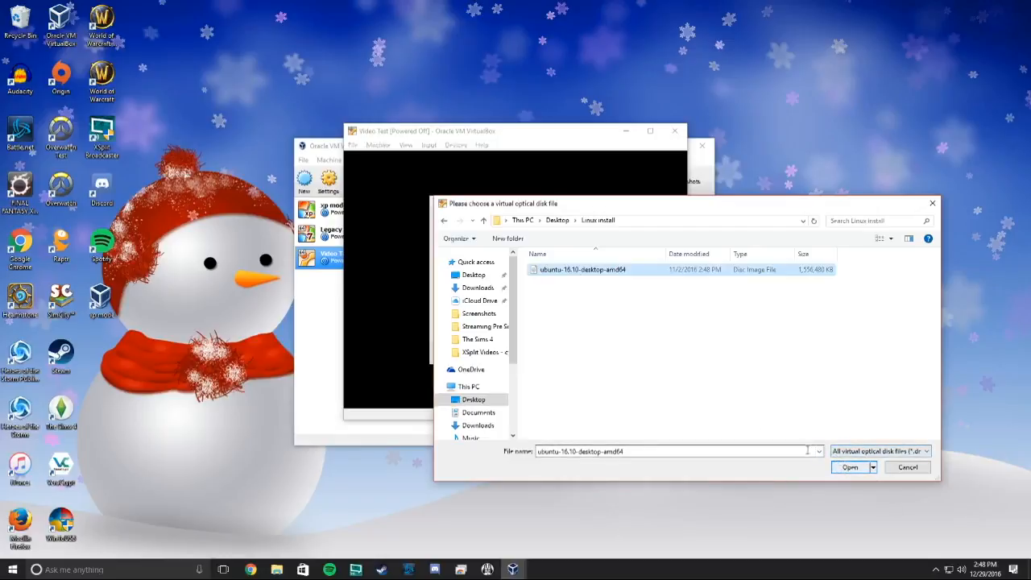
{"action": "left_click", "coordinate": [846, 470]}
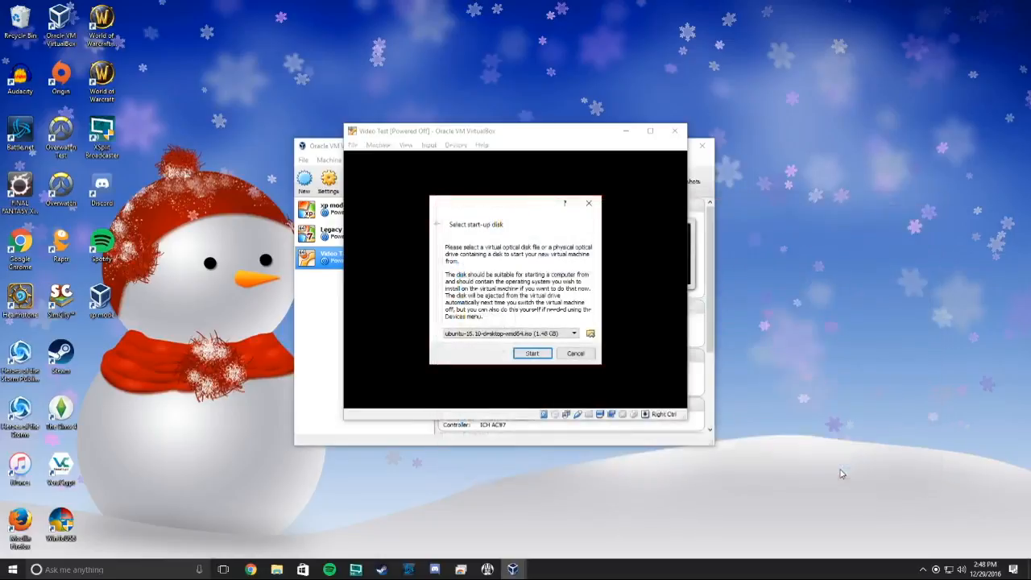
Boot Video Test from the Ubuntu ISO and choose Install Ubuntu on the Welcome screen.
{"action": "left_click", "coordinate": [532, 354]}
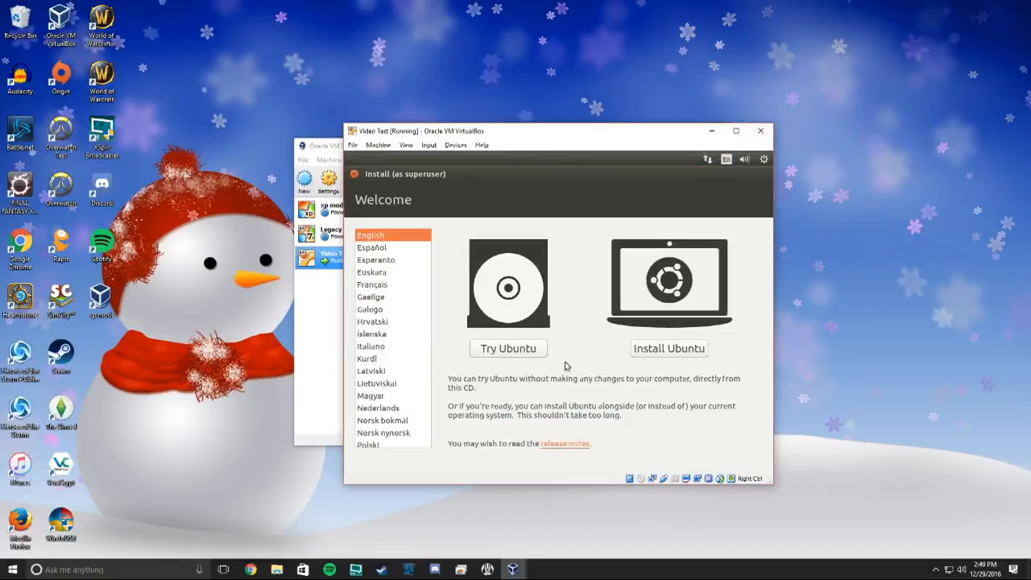
{"action": "left_click", "coordinate": [684, 349]}
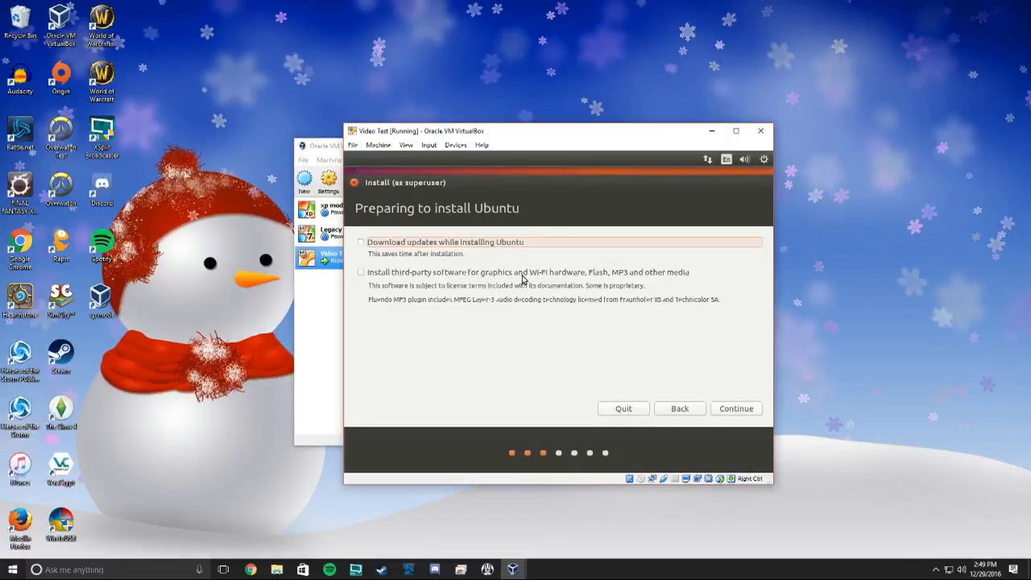
Choose Erase disk and install Ubuntu, confirm the partition changes, and keep New York time zone.
{"action": "left_click", "coordinate": [735, 410]}
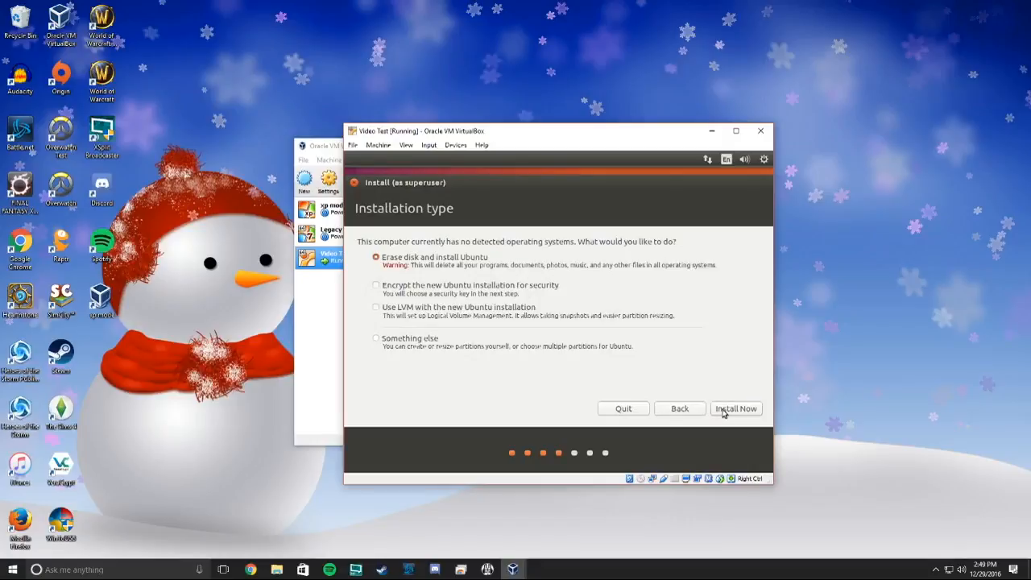
{"action": "left_click", "coordinate": [724, 410]}
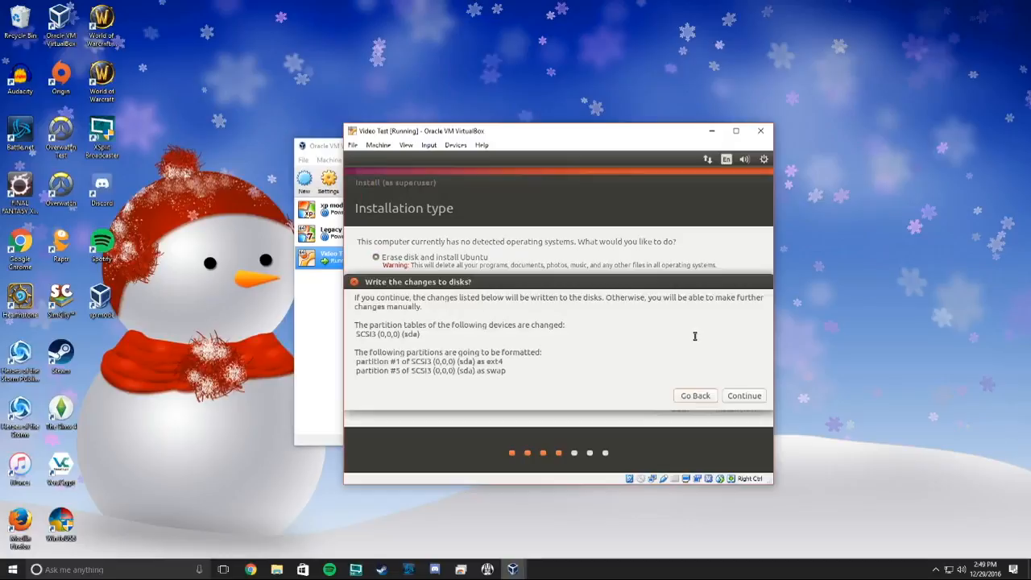
{"action": "left_click", "coordinate": [737, 397]}
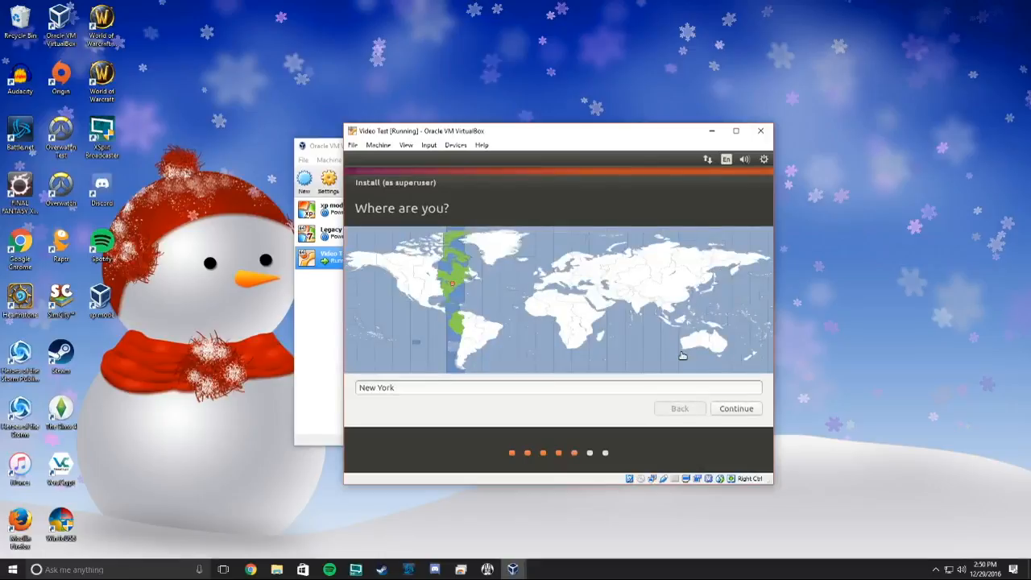
{"action": "left_click", "coordinate": [733, 411]}
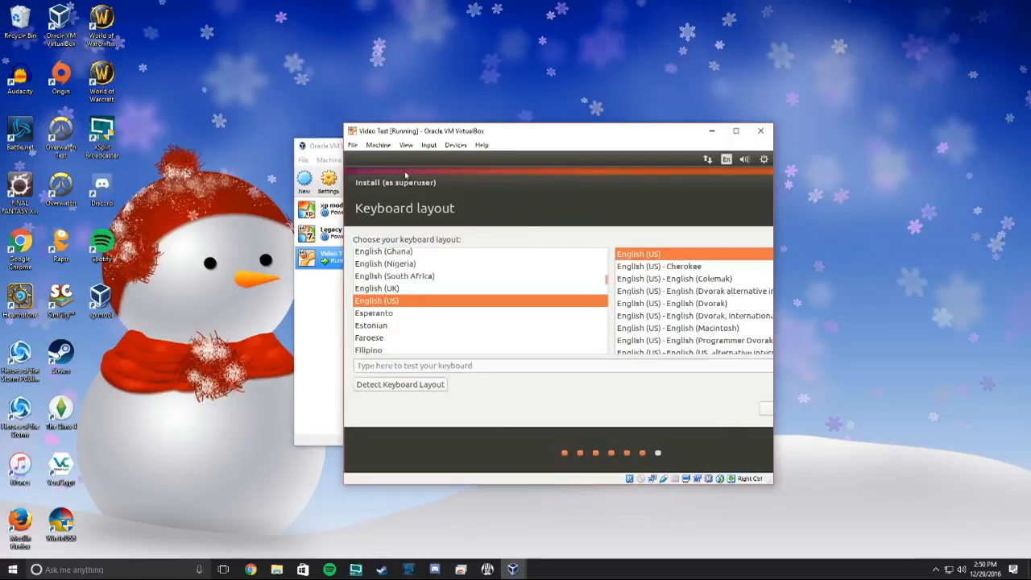
{"action": "left_click", "coordinate": [378, 145]}
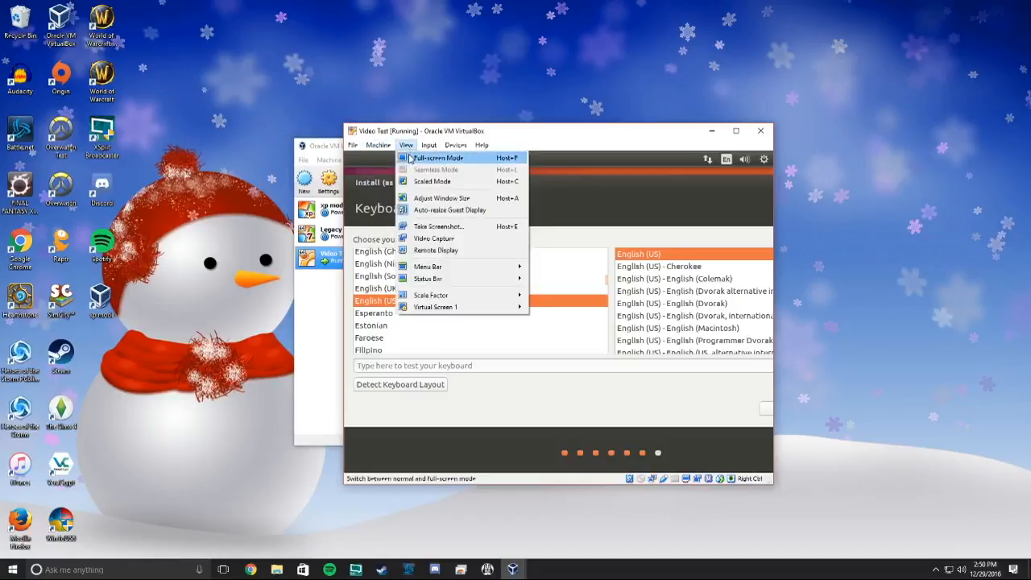
Switch the VM to full-screen mode and keep the English (US) keyboard layout.
{"action": "left_click", "coordinate": [409, 158]}
{"action": "left_click", "coordinate": [536, 352]}
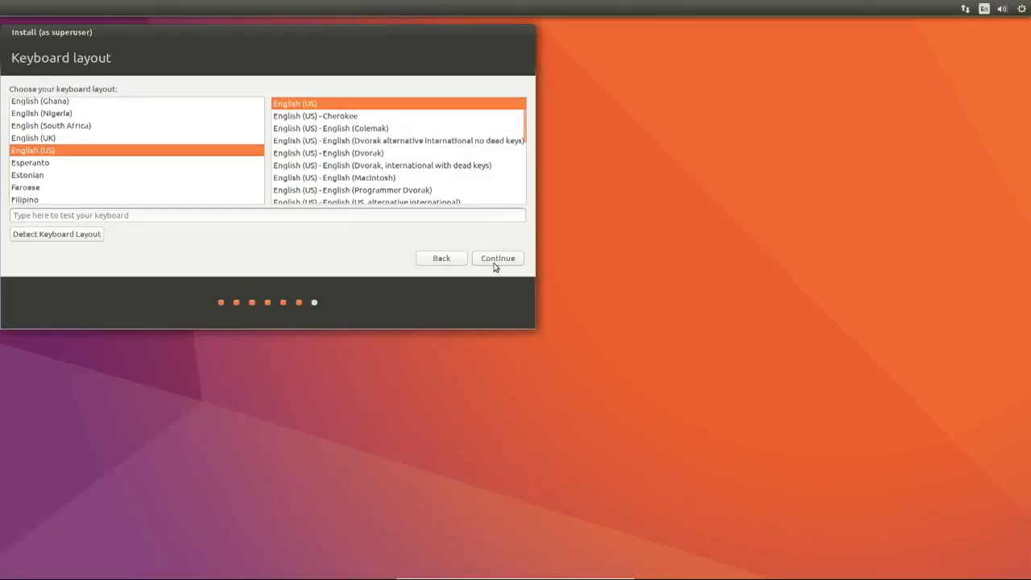
{"action": "left_click", "coordinate": [495, 264]}
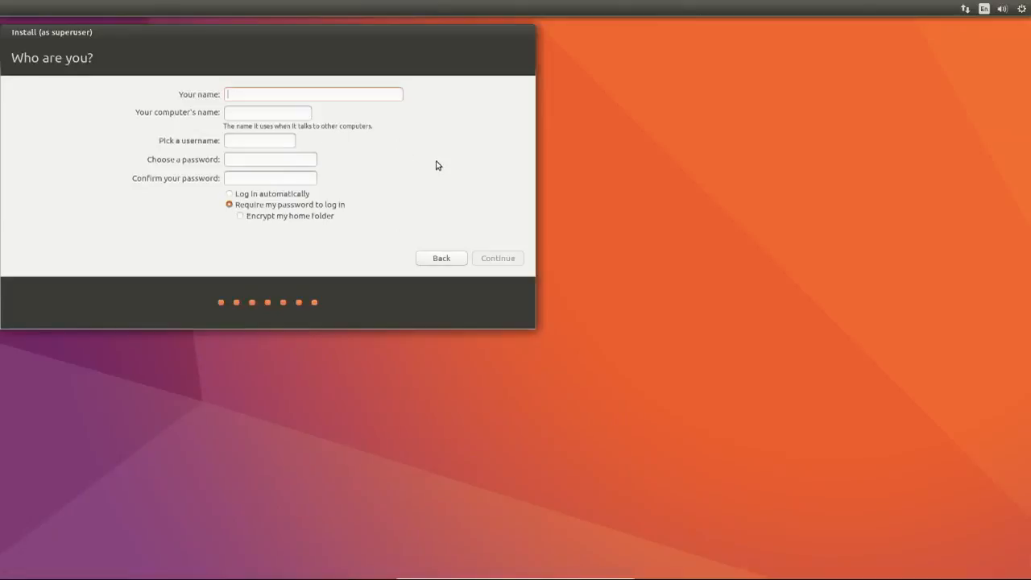
Enter the user's name and account password, then submit so file copying begins.
{"action": "type", "text": "Michael"}
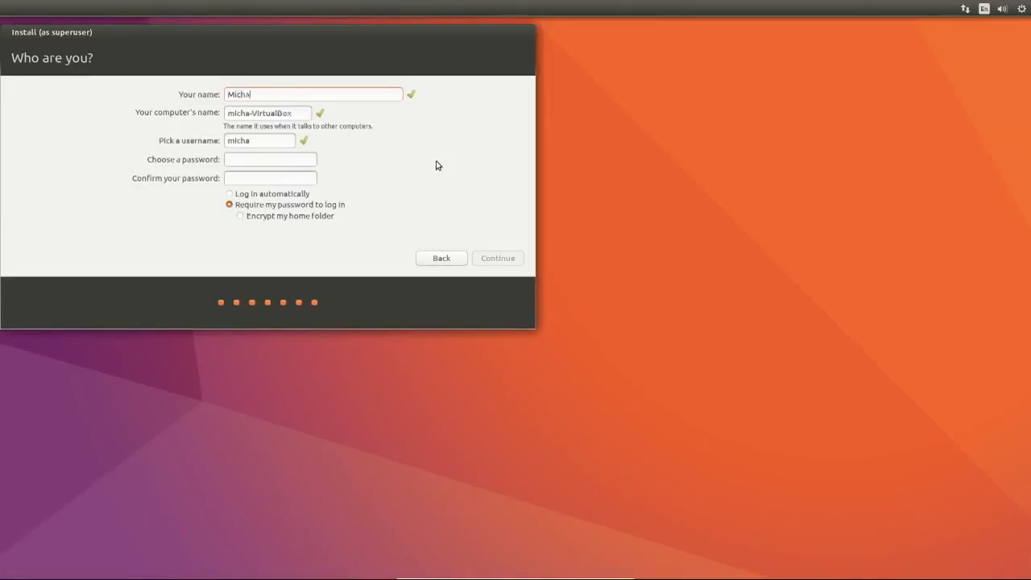
{"action": "key", "text": "Tab"}
{"action": "key", "text": "Tab"}
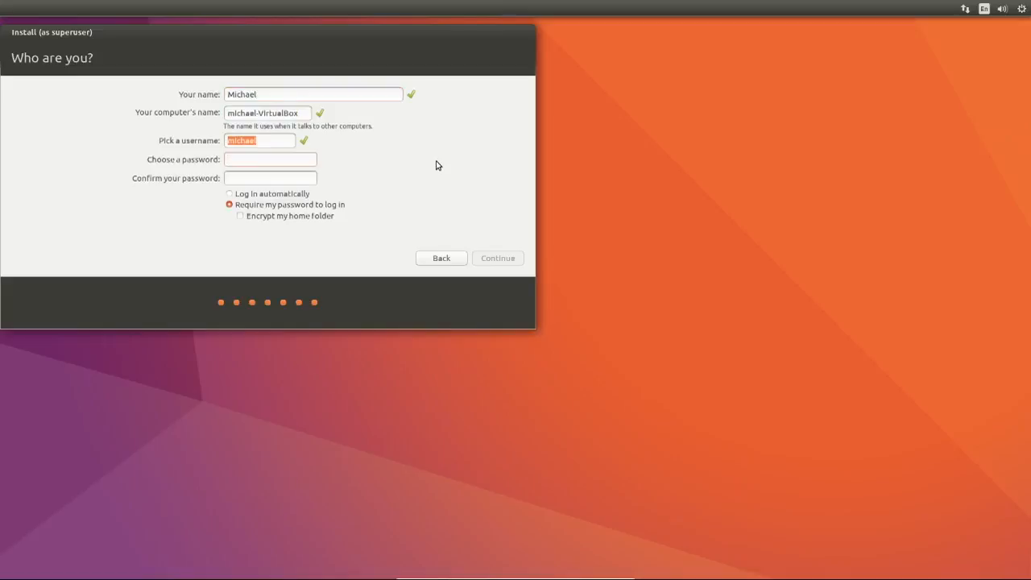
{"action": "type", "text": "password"}
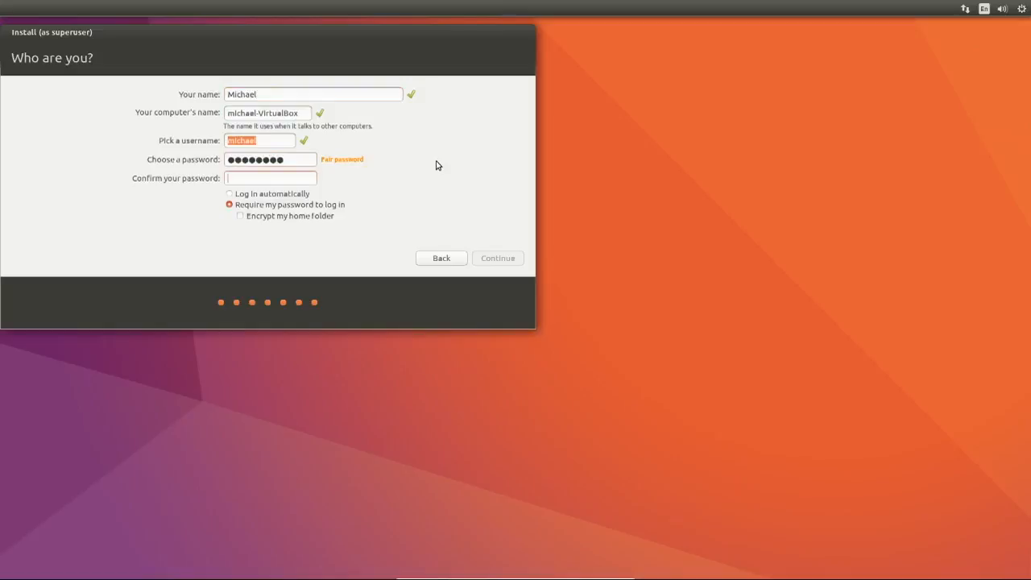
{"action": "type", "text": "password"}
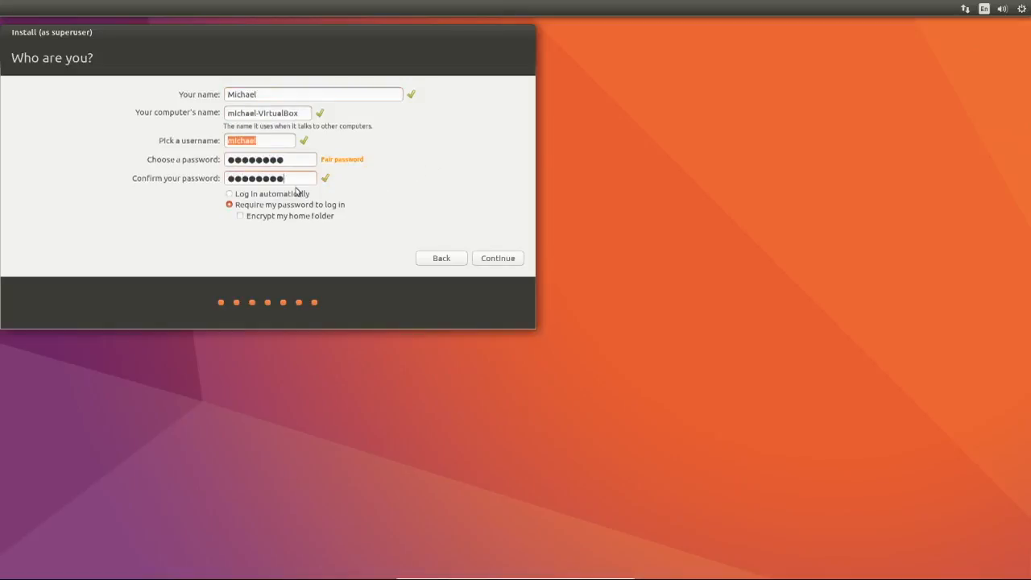
{"action": "left_click", "coordinate": [507, 258]}
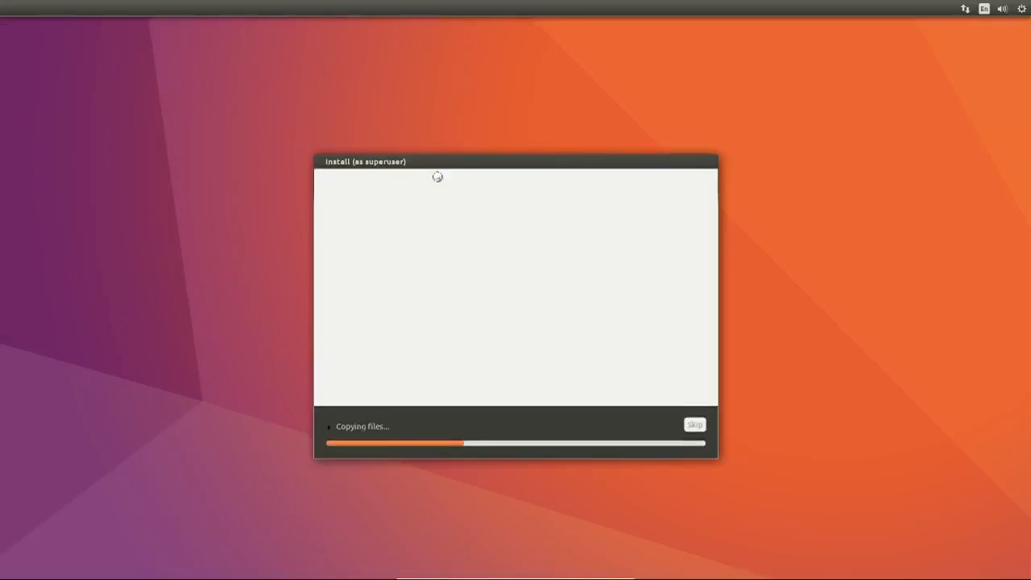
Show the detailed installation log and return the VM to a window.
{"action": "left_click", "coordinate": [332, 427]}
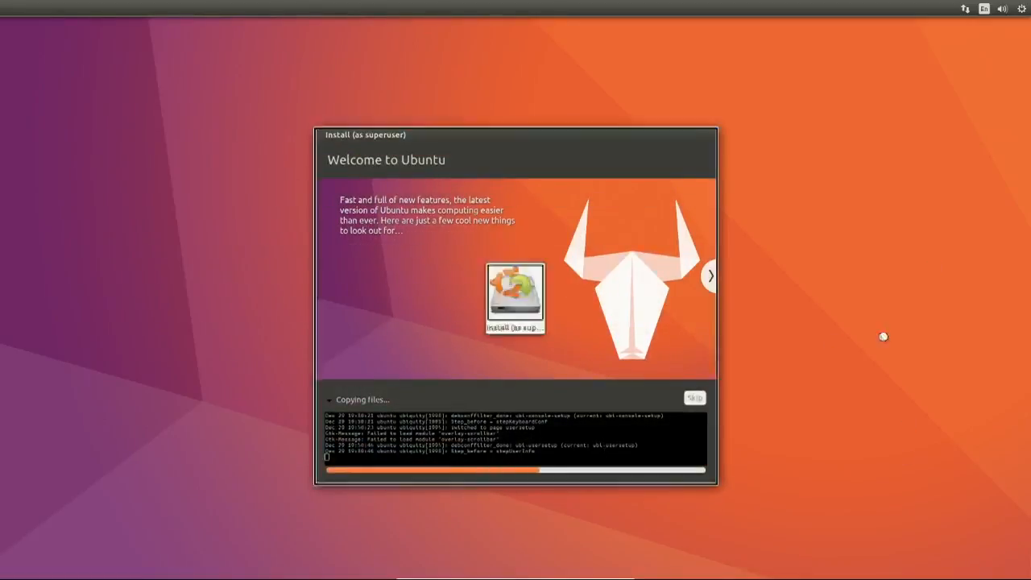
{"action": "mouse_move", "coordinate": [621, 573]}
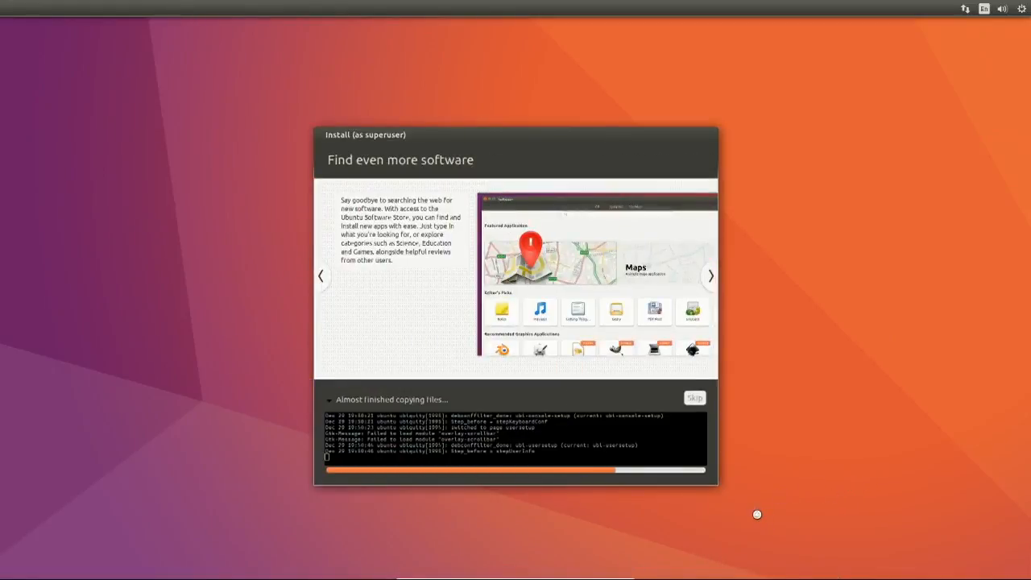
{"action": "left_click", "coordinate": [617, 574]}
Switch the VM back to full-screen mode through the View menu.
{"action": "left_click", "coordinate": [379, 145]}
{"action": "left_click", "coordinate": [387, 143]}
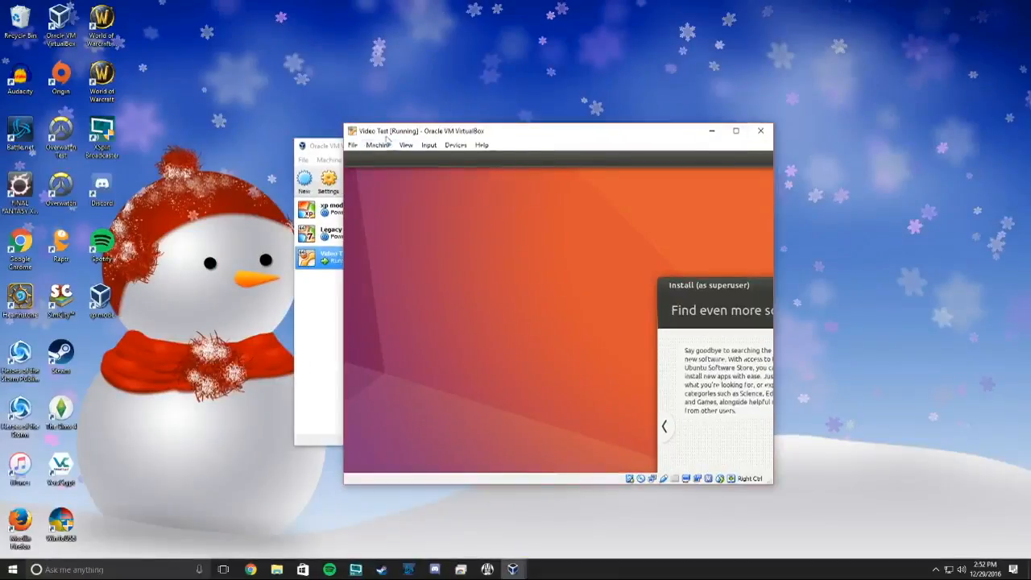
{"action": "left_click", "coordinate": [405, 145]}
{"action": "left_click", "coordinate": [427, 159]}
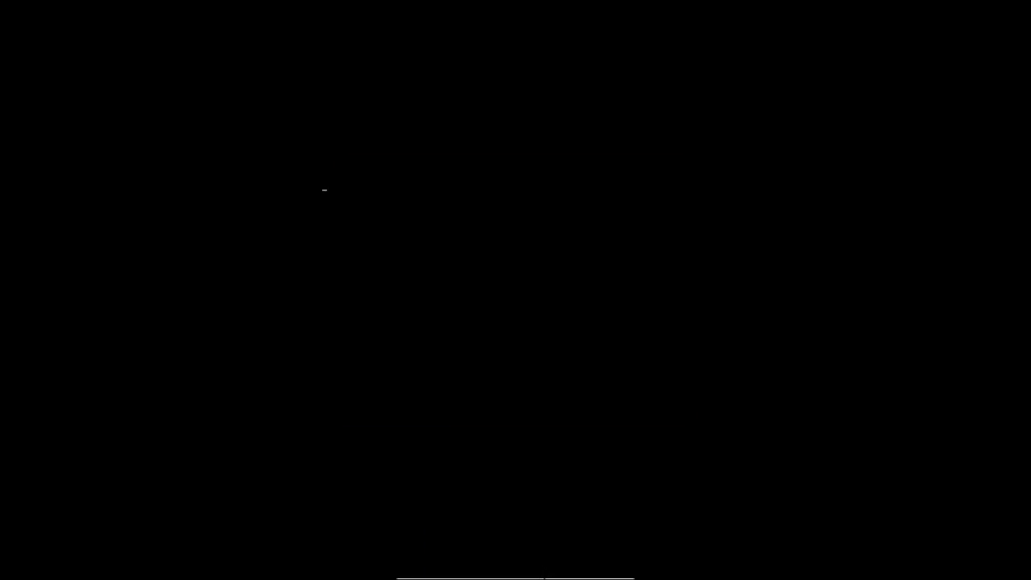
Check the Optical Drives settings, then log into Ubuntu 16.10 with the account password.
{"action": "left_click", "coordinate": [519, 577]}
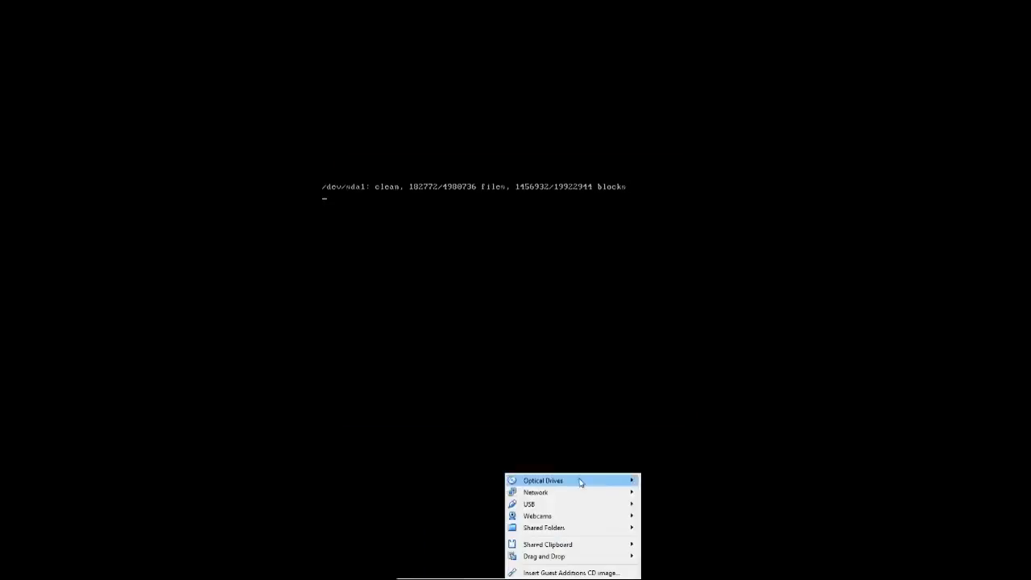
{"action": "left_click", "coordinate": [418, 505]}
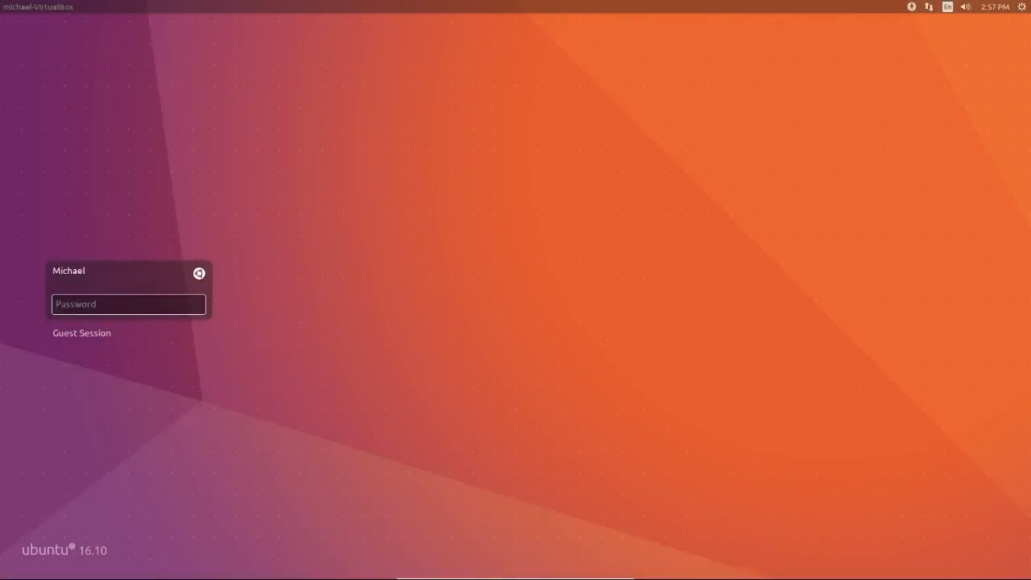
{"action": "type", "text": "••••••••"}
{"action": "key", "text": "Return"}
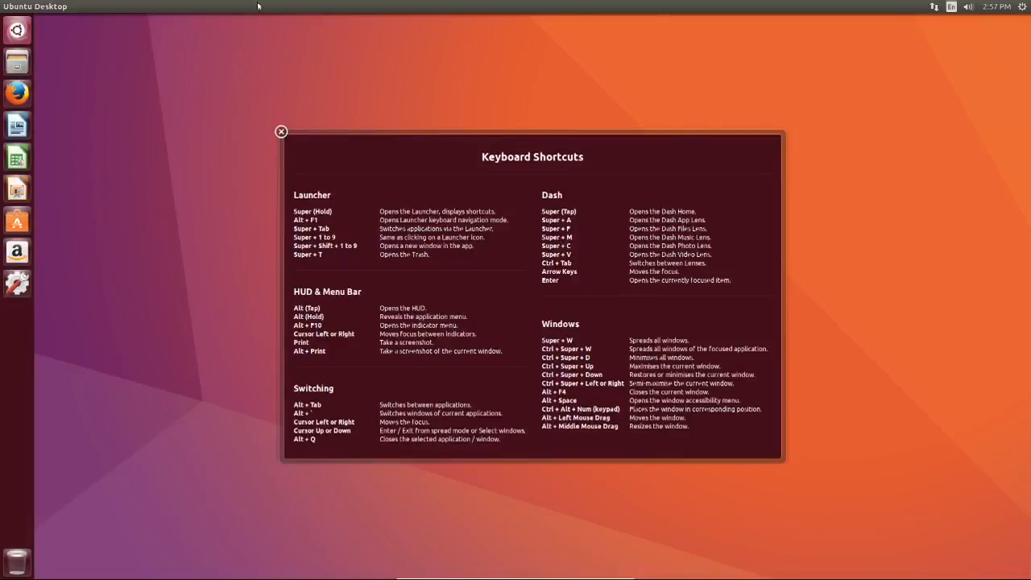
Close the Keyboard Shortcuts overlay and insert the Guest Additions CD image from Devices.
{"action": "left_click", "coordinate": [280, 134]}
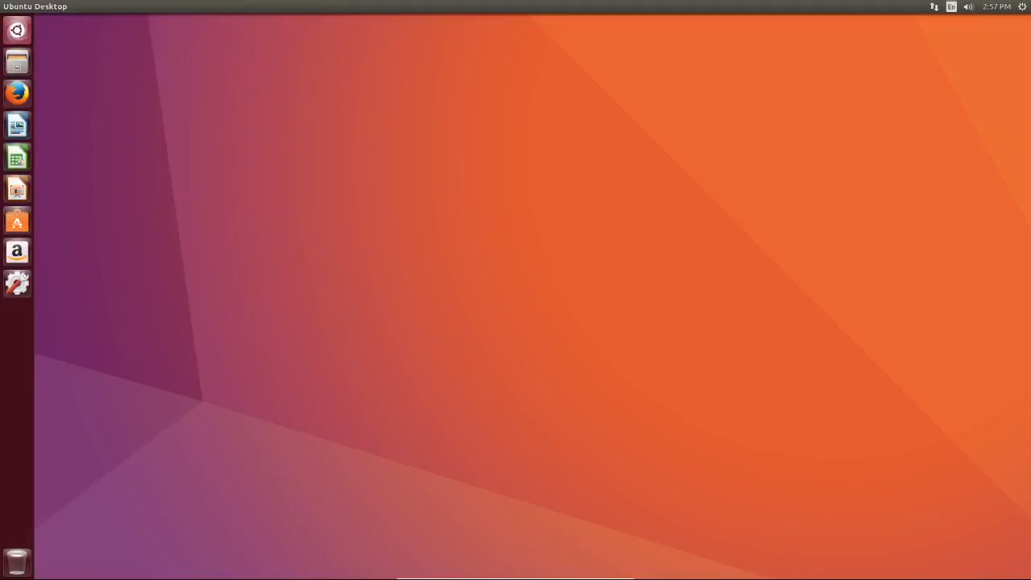
{"action": "left_click", "coordinate": [511, 574]}
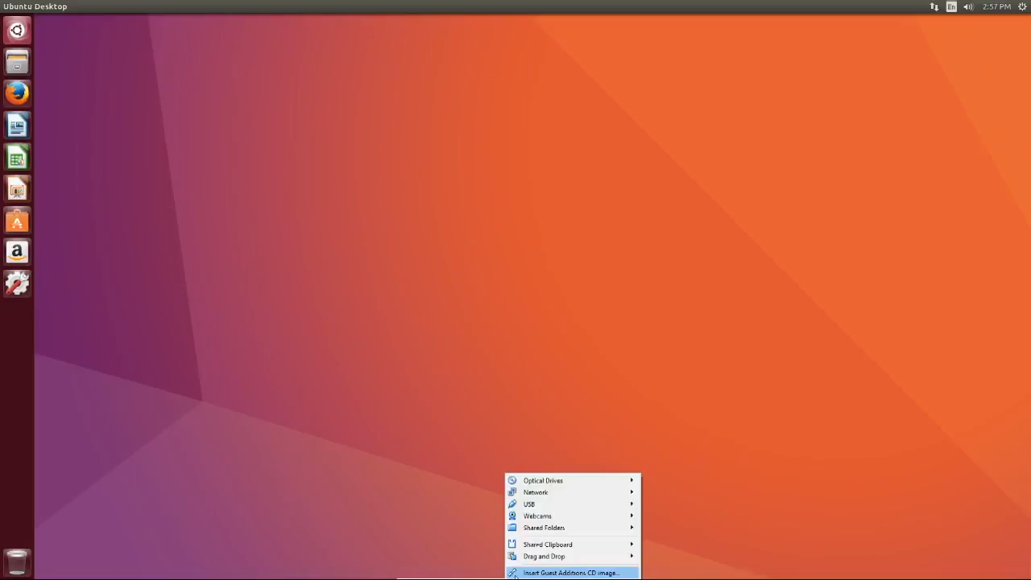
{"action": "left_click", "coordinate": [523, 573]}
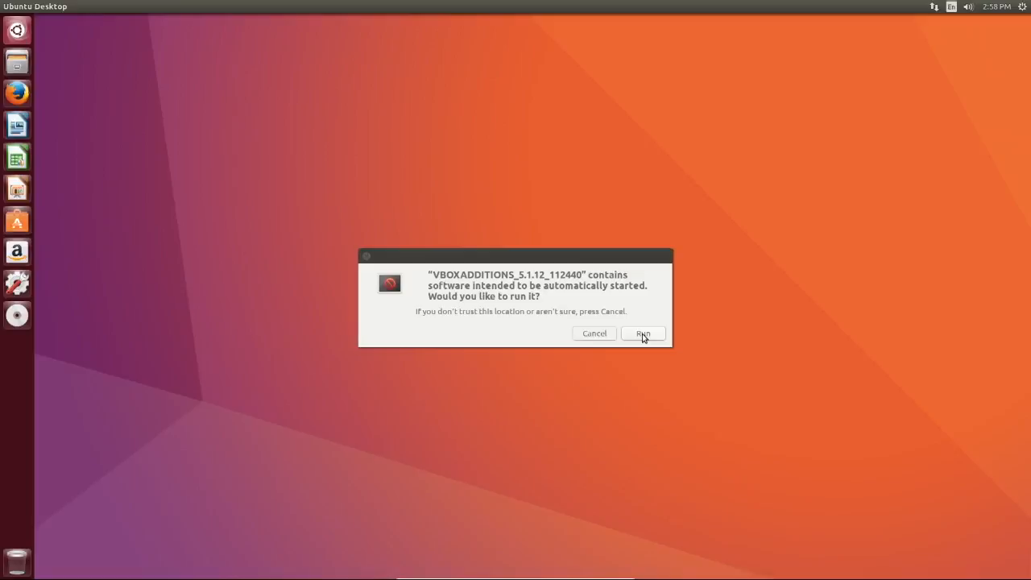
Run the Guest Additions autorun and authenticate with the account password.
{"action": "left_click", "coordinate": [643, 334]}
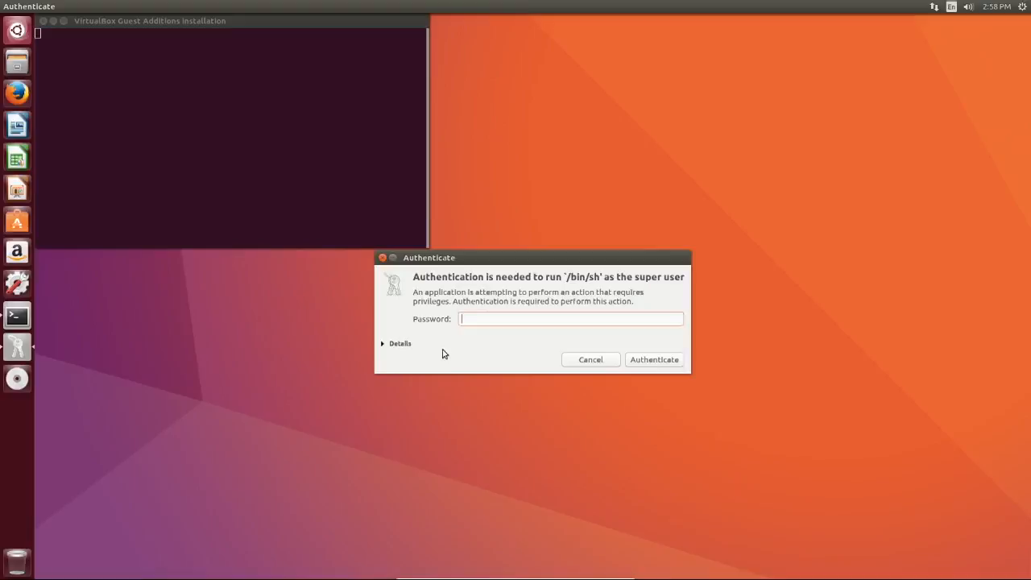
{"action": "type", "text": "••••"}
{"action": "key", "text": "BackSpace"}
{"action": "key", "text": "BackSpace"}
{"action": "key", "text": "BackSpace"}
{"action": "type", "text": "•••••••"}
{"action": "key", "text": "Return"}
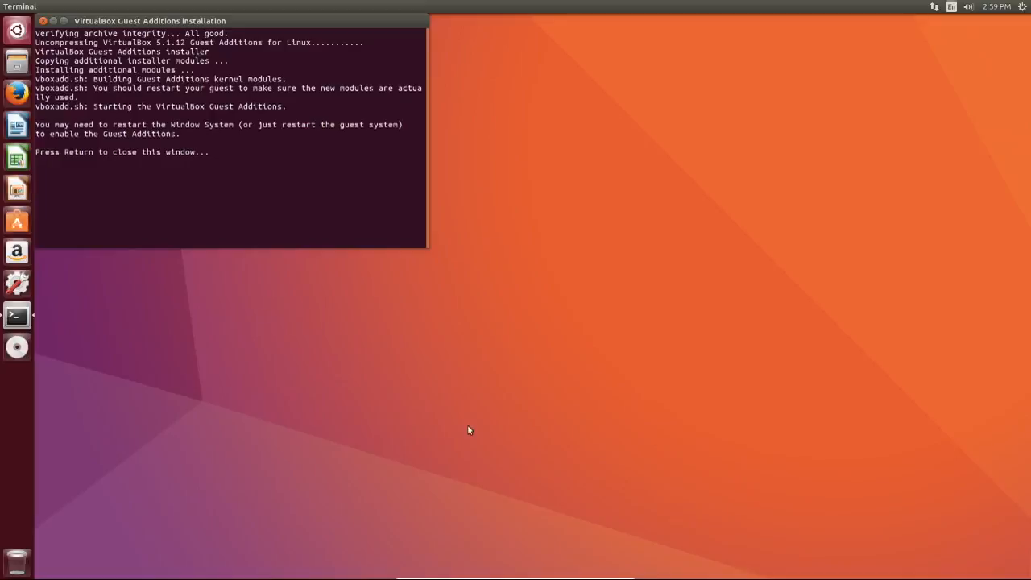
Close the finished installer terminal and restart Ubuntu via the gear menu's Shut Down dialog.
{"action": "key", "text": "Return"}
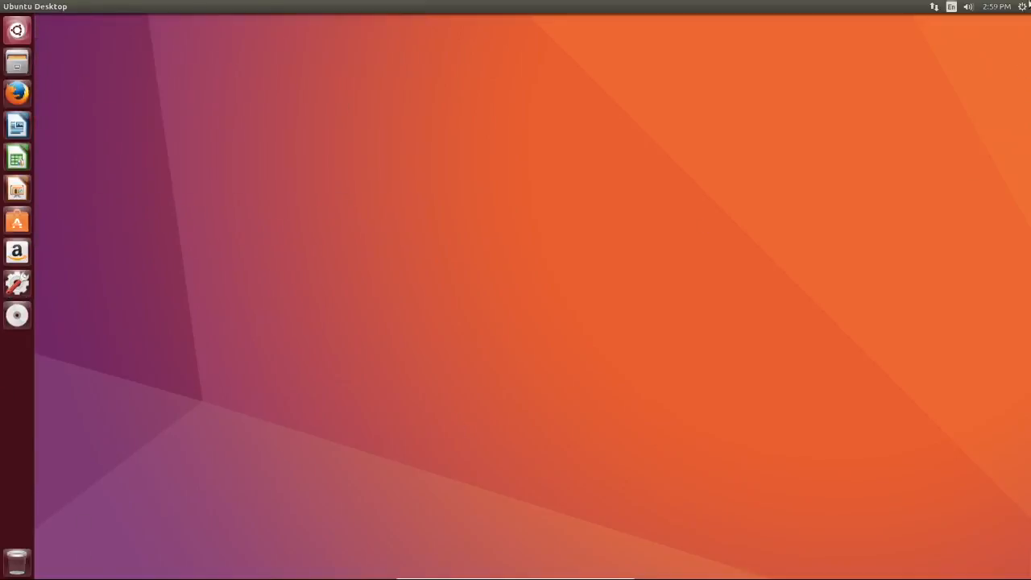
{"action": "left_click", "coordinate": [1022, 6]}
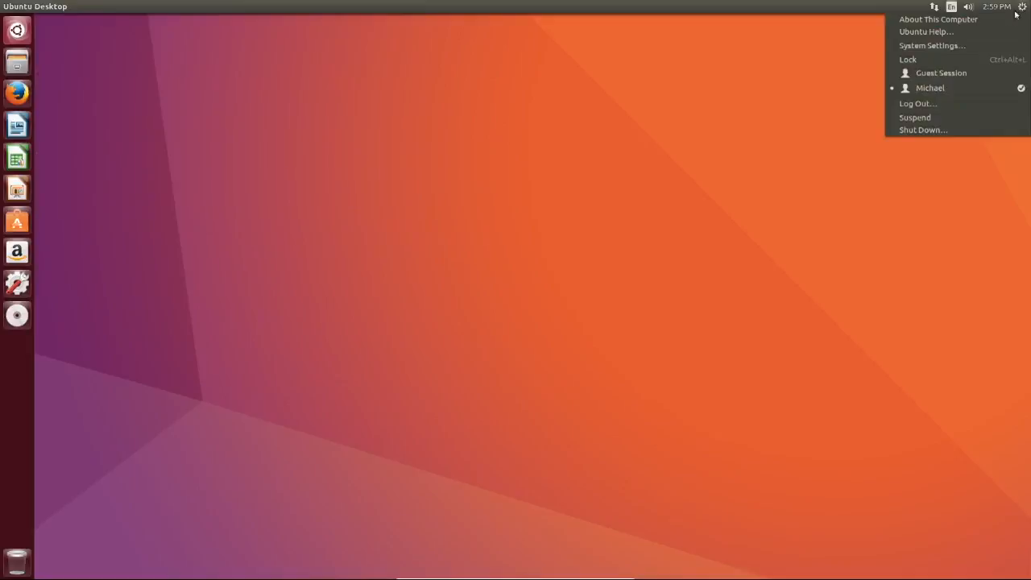
{"action": "left_click", "coordinate": [958, 129]}
{"action": "left_click", "coordinate": [559, 277]}
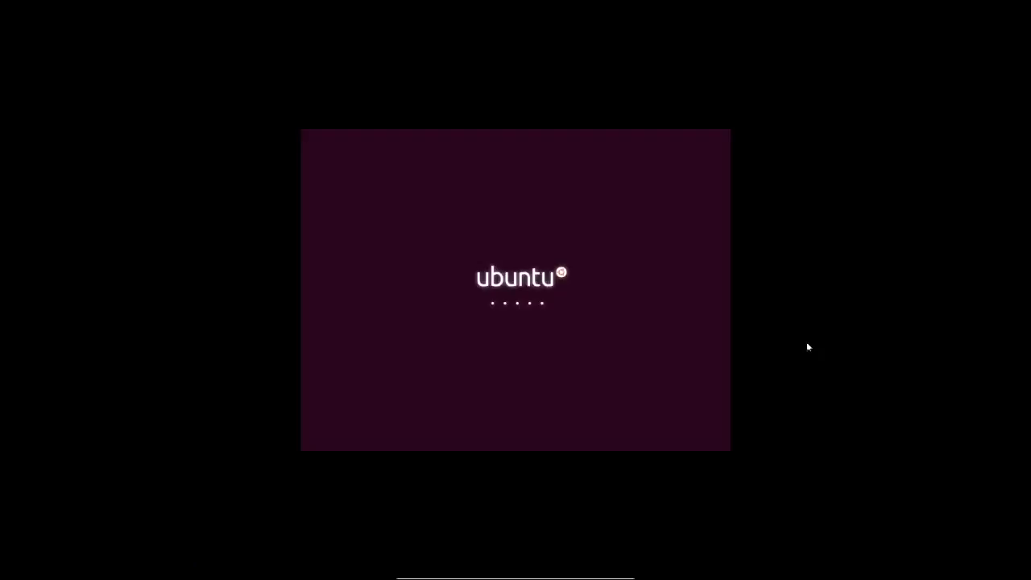